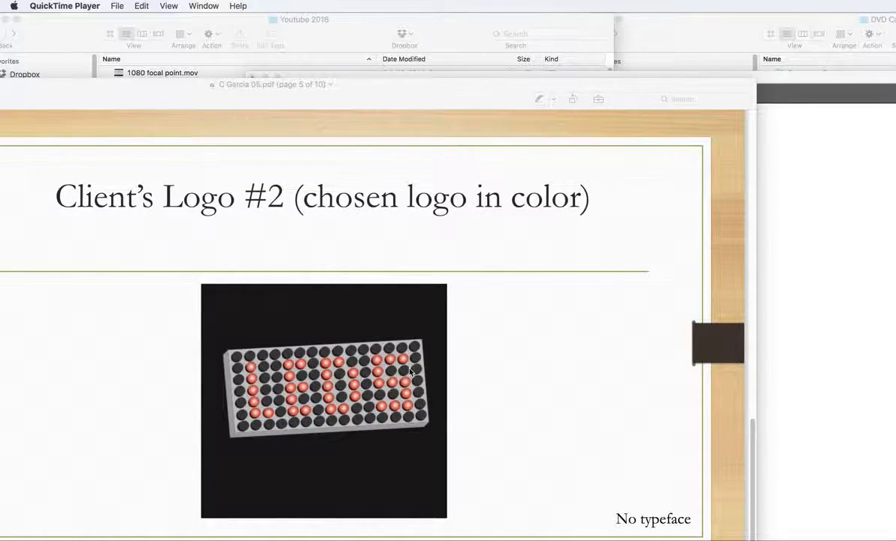
# - Switch to Illustrator and draw a circle about 0.3 in across near the artboard's upper-left corner with the Ellipse tool
pyautogui.press('super+Tab')
pyautogui.press('super+Tab')
pyautogui.press('super+Tab')
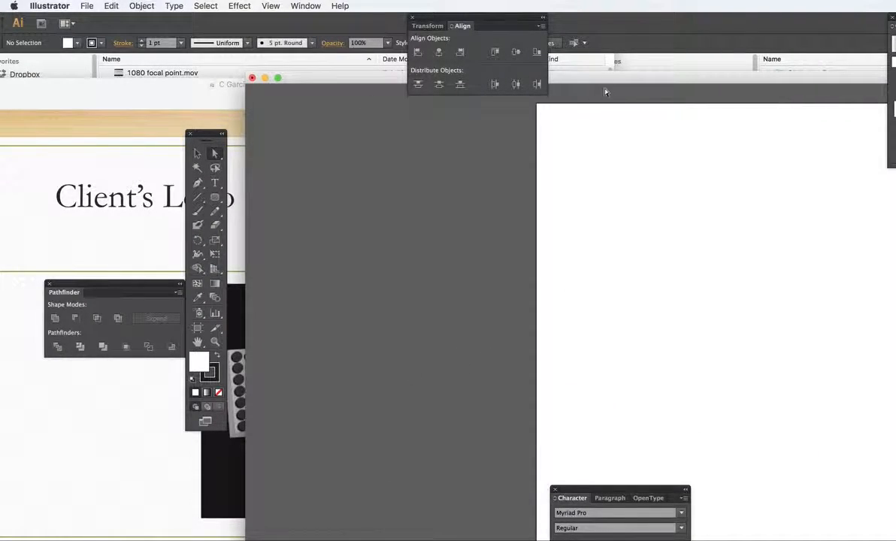
pyautogui.moveTo(626, 80); pyautogui.dragTo(181, 61)
pyautogui.moveTo(204, 133); pyautogui.dragTo(647, 128)
pyautogui.moveTo(657, 193); pyautogui.dragTo(696, 222)
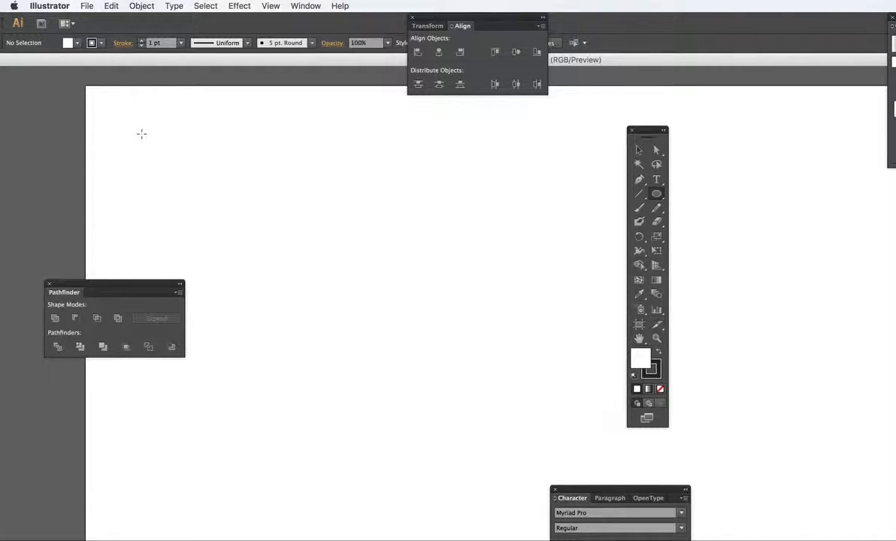
pyautogui.moveTo(141, 134); pyautogui.dragTo(162, 159)
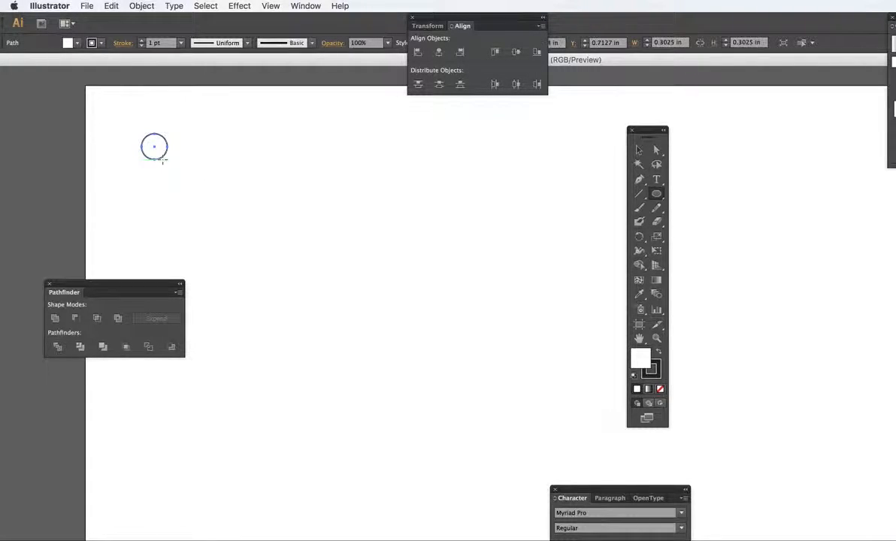
pyautogui.hscroll(-5, 683, 376)
pyautogui.scroll(-2, 683, 376)
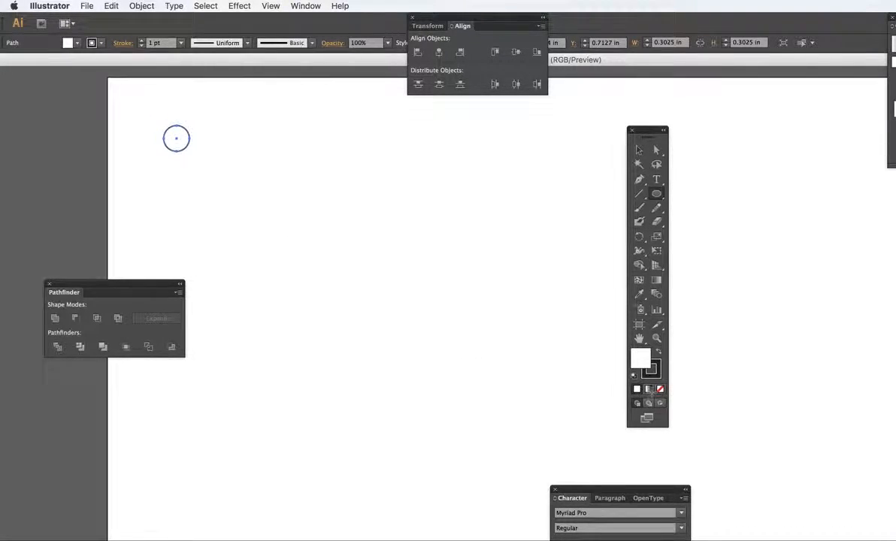
# - Fill the circle with a radial gradient running from a white centre to a red outer edge
pyautogui.press('.')
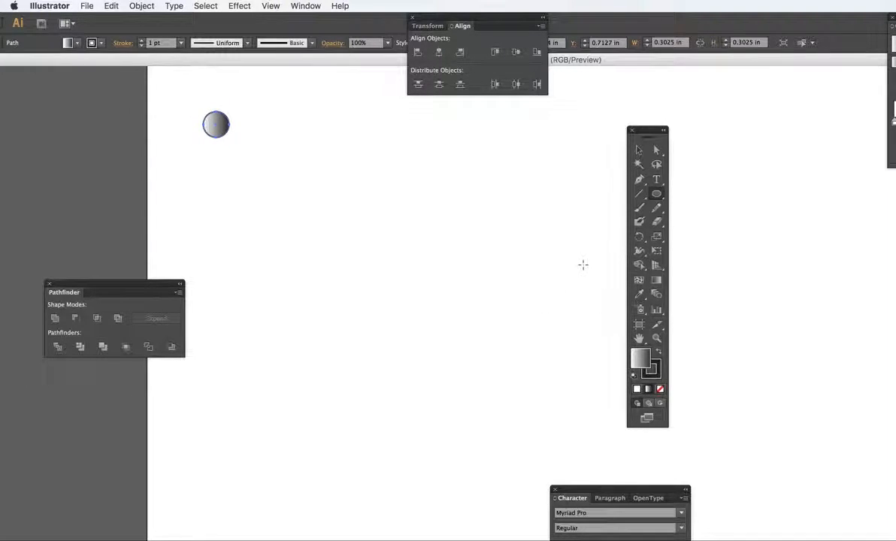
pyautogui.moveTo(894, 18); pyautogui.dragTo(784, 61)
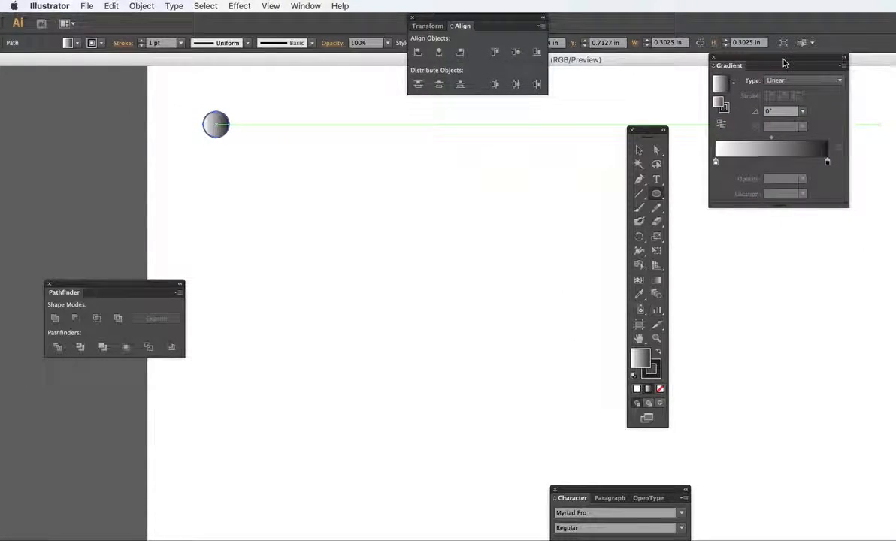
pyautogui.click(830, 85)
pyautogui.click(819, 104)
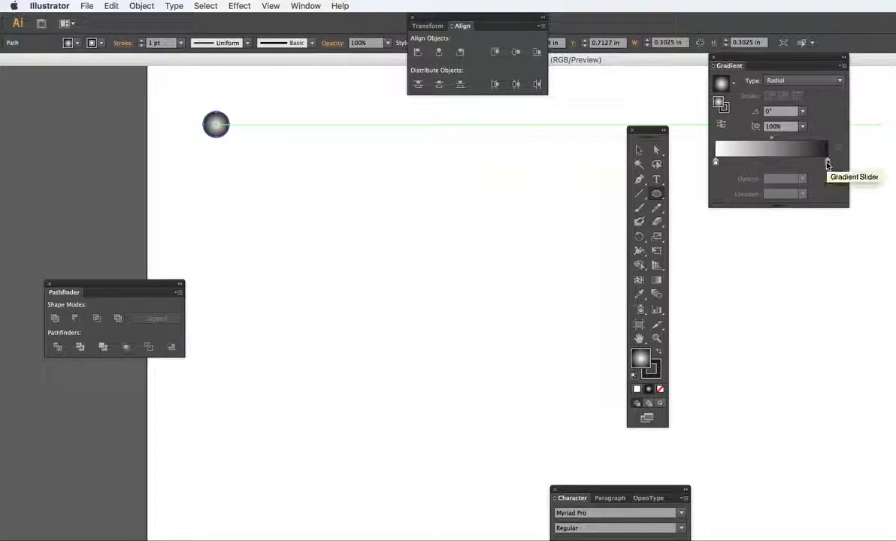
pyautogui.moveTo(895, 301); pyautogui.dragTo(743, 250)
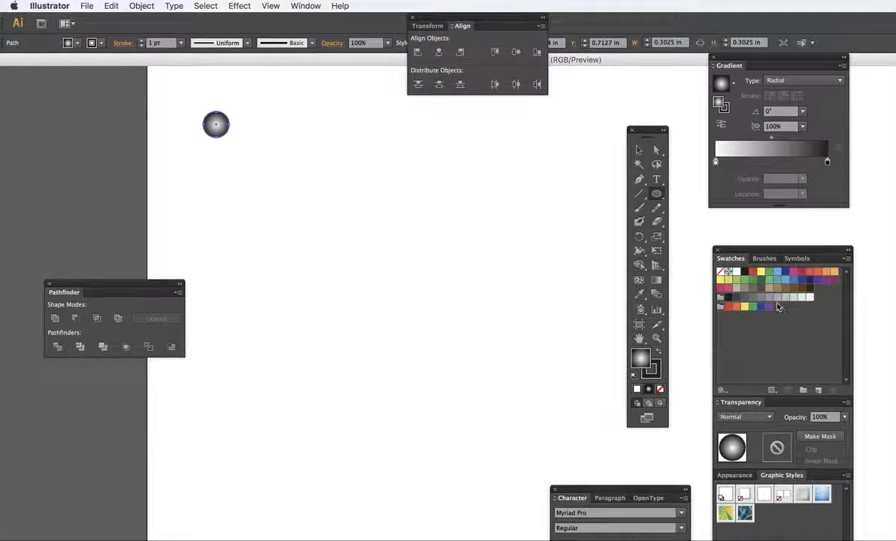
pyautogui.moveTo(730, 308); pyautogui.dragTo(827, 163)
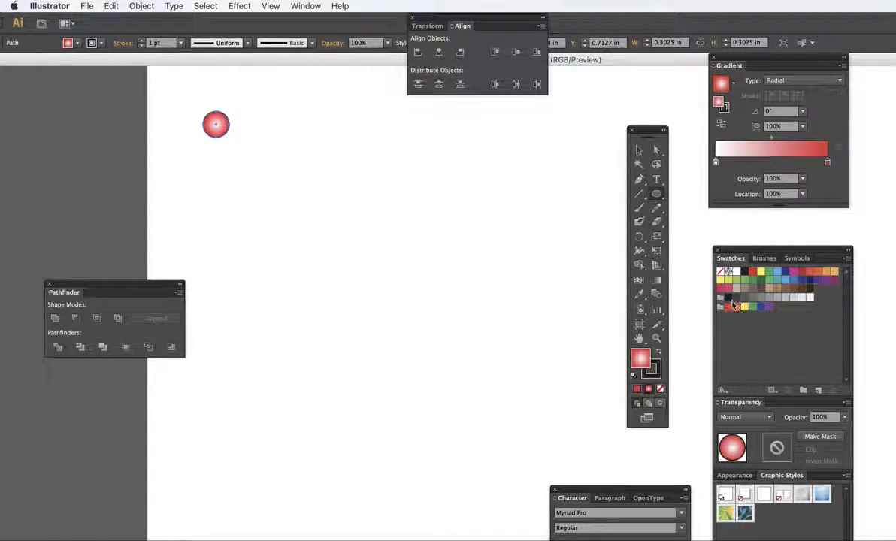
# - Try an orange swatch for the centre colour of the circle's gradient and undo it
pyautogui.moveTo(834, 272); pyautogui.dragTo(715, 163)
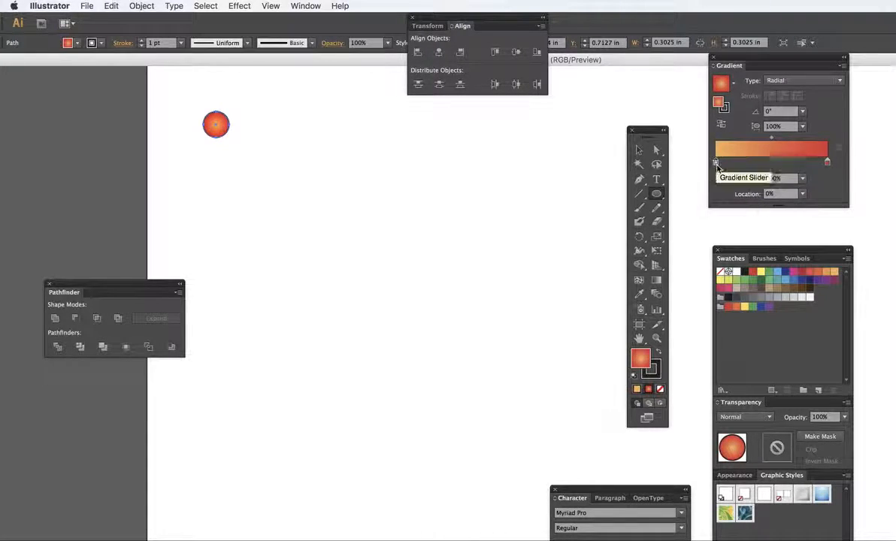
pyautogui.moveTo(248, 67); pyautogui.dragTo(318, 65)
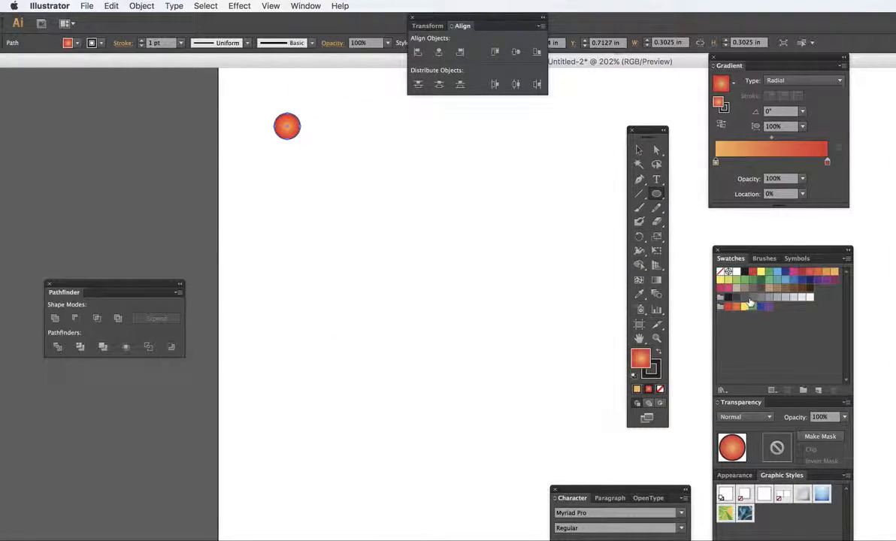
pyautogui.press('super+z')
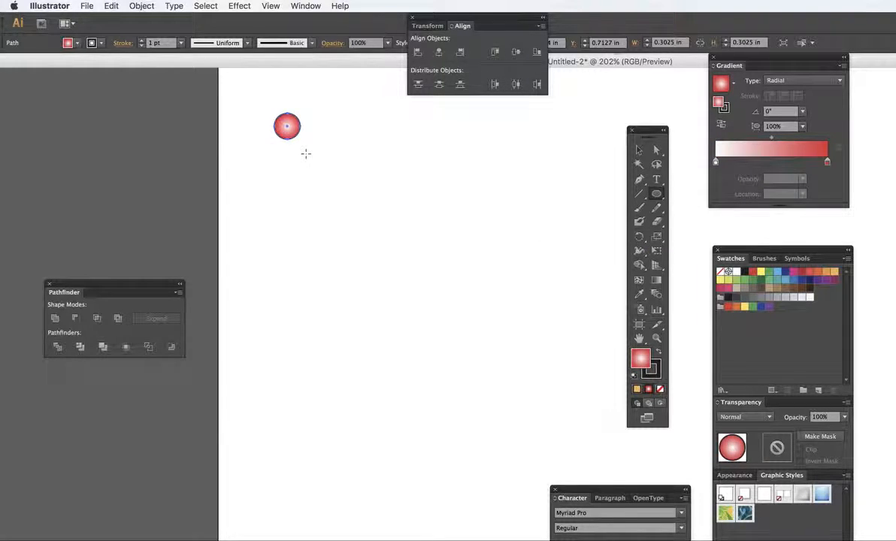
# - Start a Distort & Transform > Transform effect on the circle with 15 copies and the preview enabled
pyautogui.moveTo(616, 62); pyautogui.dragTo(468, 73)
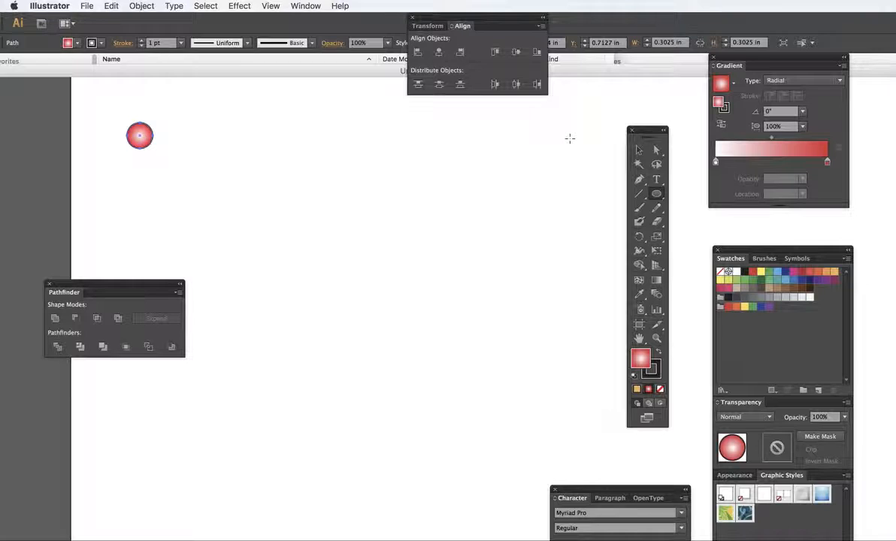
pyautogui.click(639, 151)
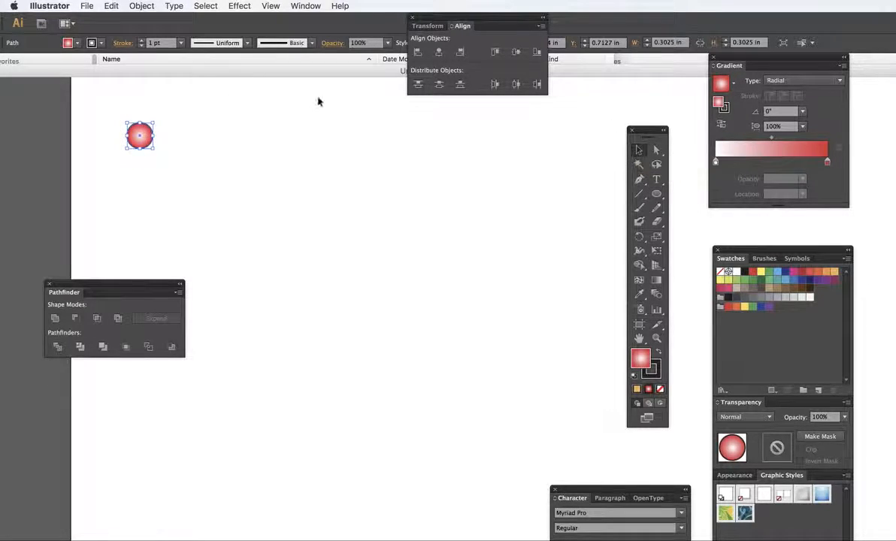
pyautogui.click(238, 6)
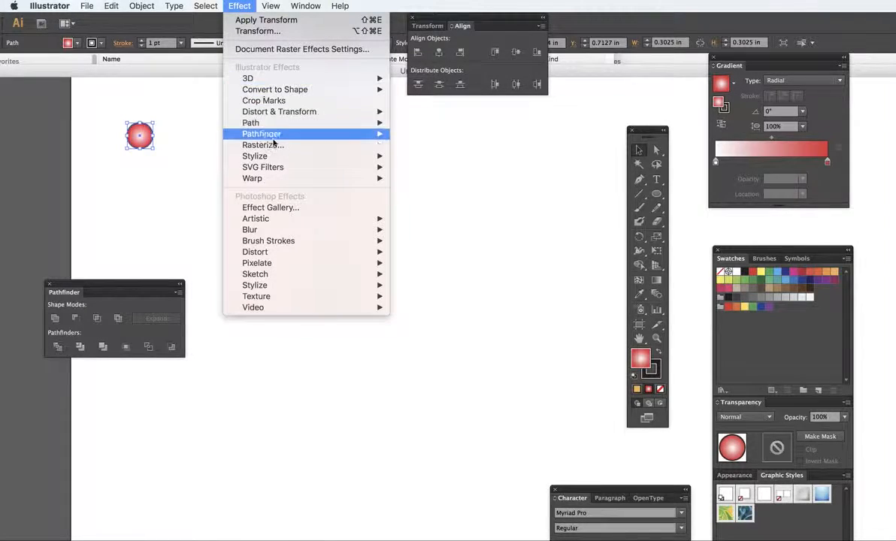
pyautogui.moveTo(281, 114)
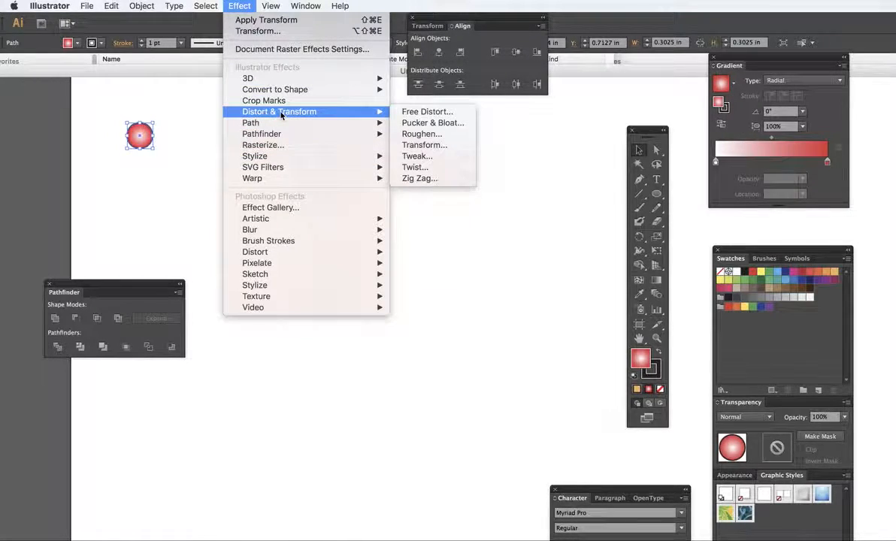
pyautogui.click(425, 145)
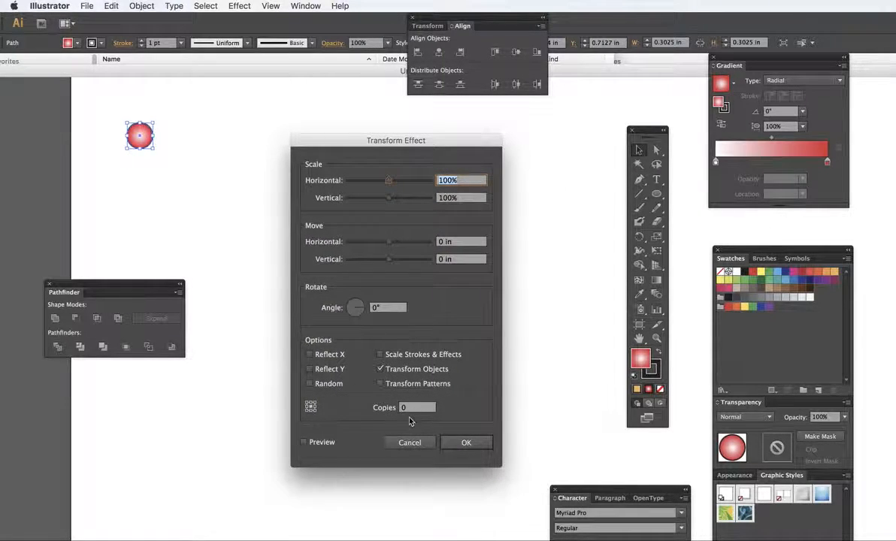
pyautogui.click(404, 409)
pyautogui.write('15')
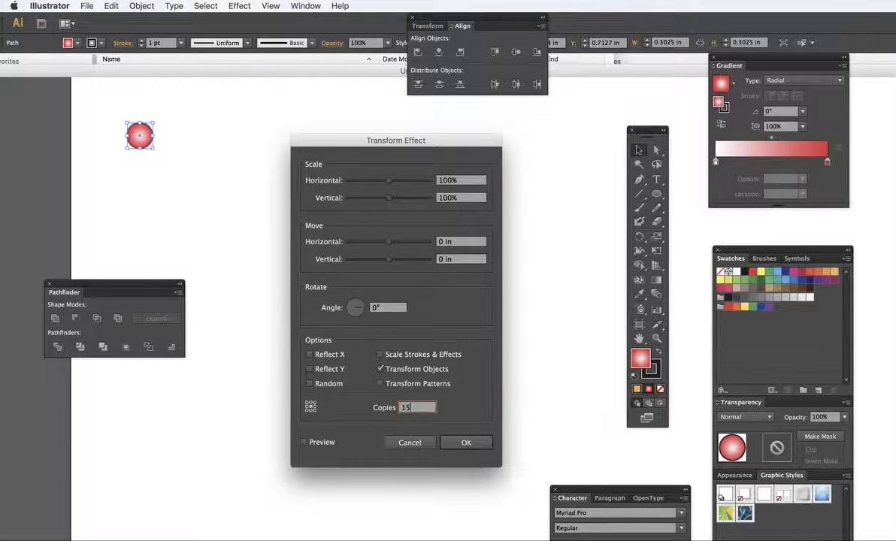
pyautogui.click(306, 443)
# - Set the effect's horizontal move to 0.375 in and apply it to form an evenly spaced row of circles
pyautogui.moveTo(389, 242); pyautogui.dragTo(402, 242)
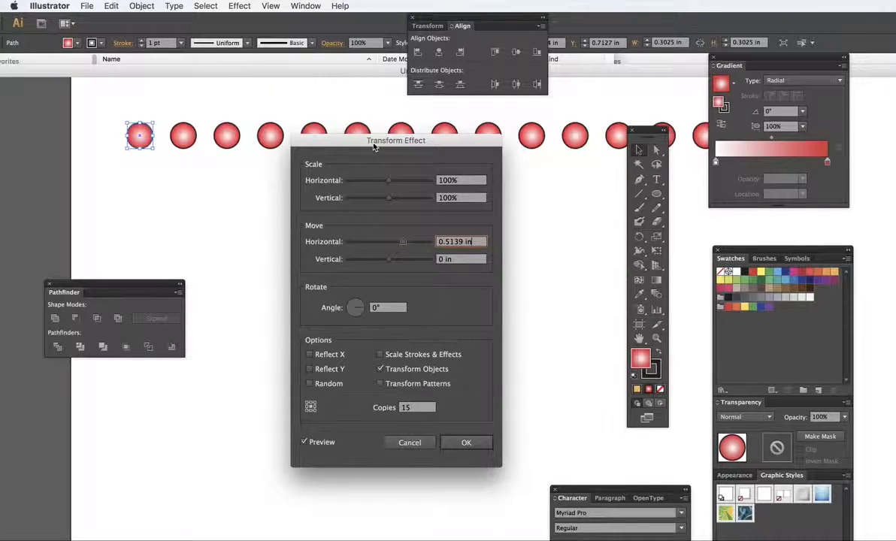
pyautogui.moveTo(373, 147); pyautogui.dragTo(342, 214)
pyautogui.moveTo(372, 312); pyautogui.dragTo(369, 313)
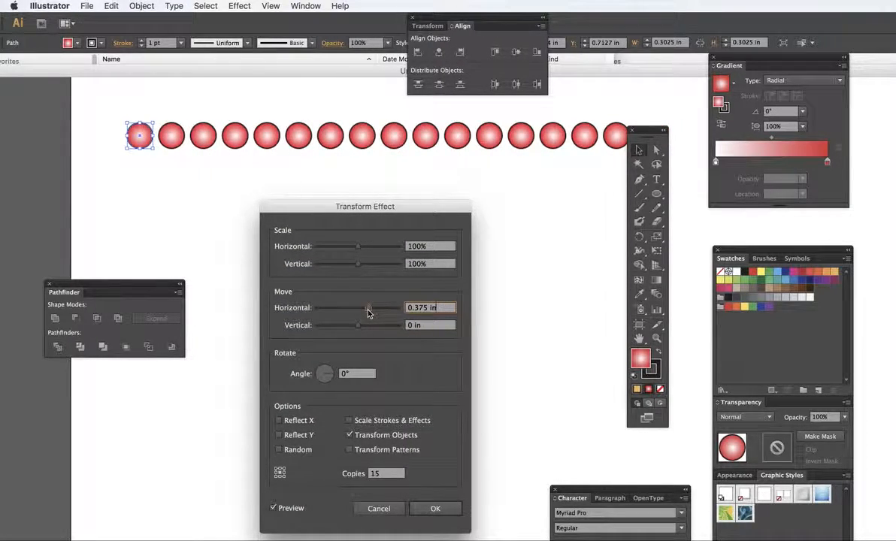
pyautogui.click(436, 509)
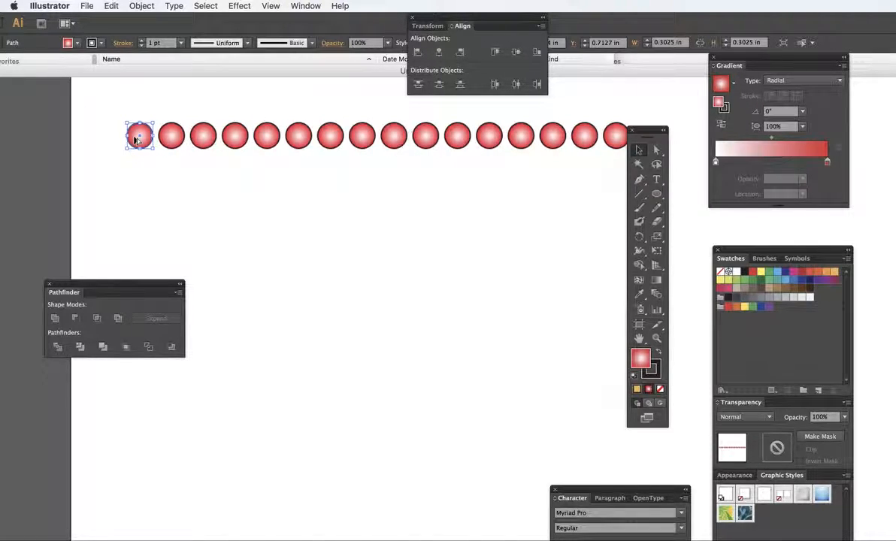
# - Duplicate the row of circles directly below the original and nudge the copy up to tighten the gap
pyautogui.moveTo(136, 140); pyautogui.dragTo(139, 167)
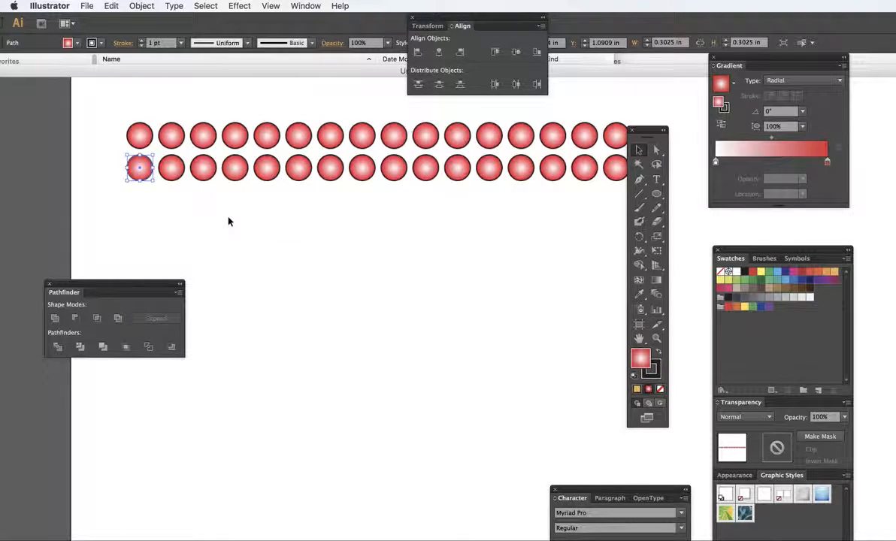
pyautogui.press('Up')
pyautogui.press('Up')
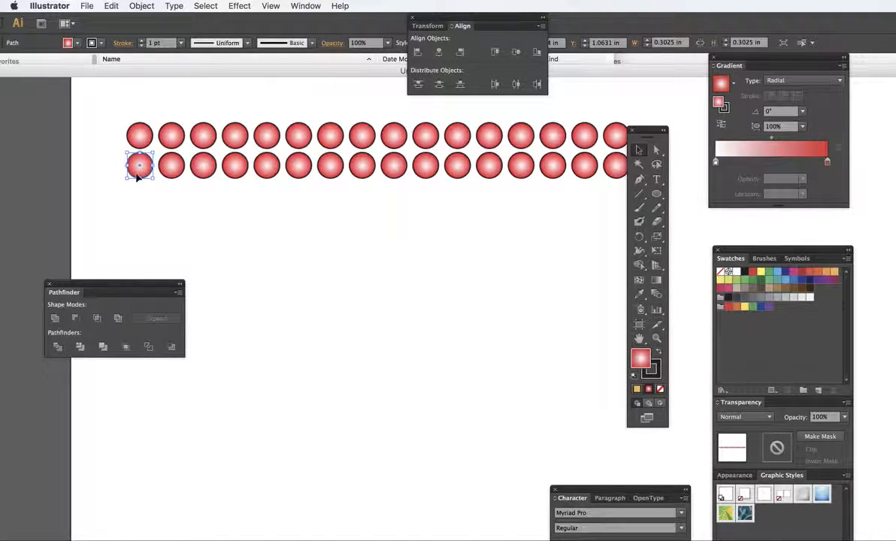
# - Check the reference logo behind the document and recolour both rows of circles with the C=0 M=0 Y=0 K=100 black swatch
pyautogui.moveTo(157, 71); pyautogui.dragTo(355, 445)
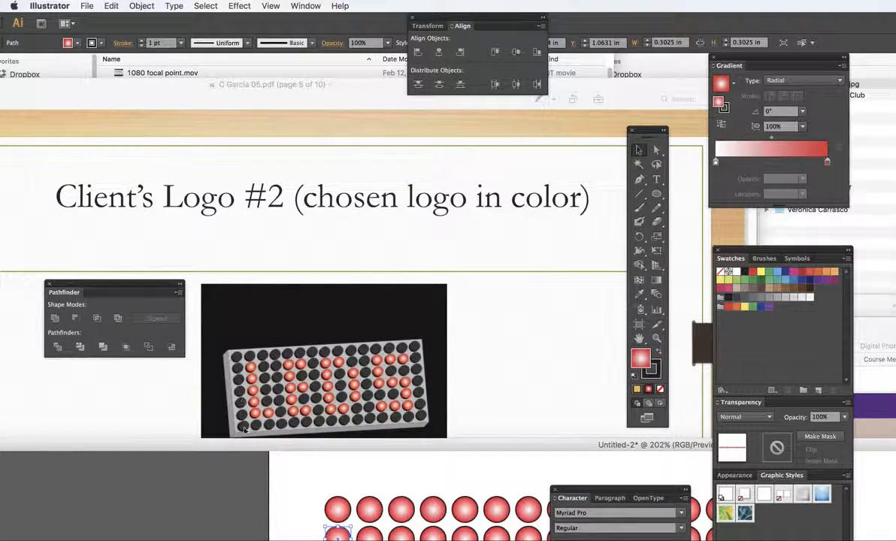
pyautogui.moveTo(315, 450); pyautogui.dragTo(167, 142)
pyautogui.moveTo(224, 139); pyautogui.dragTo(176, 63)
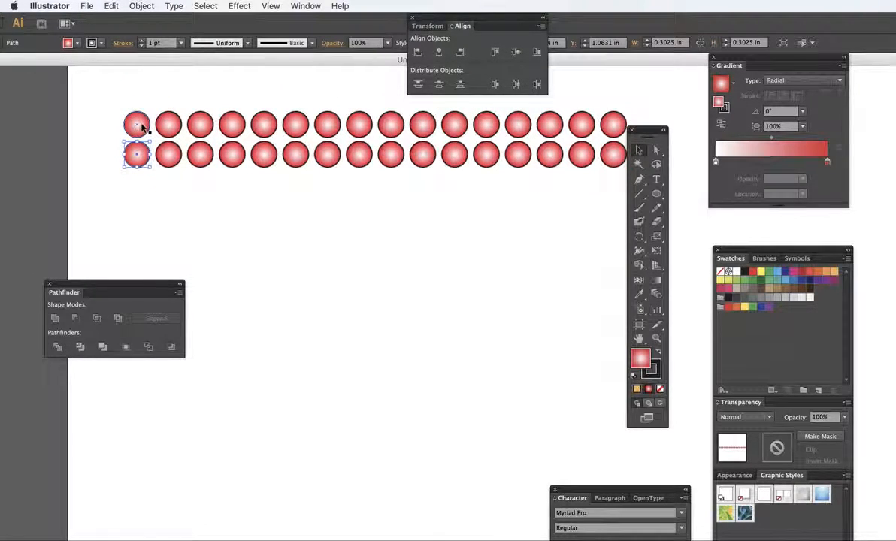
pyautogui.click(139, 120)
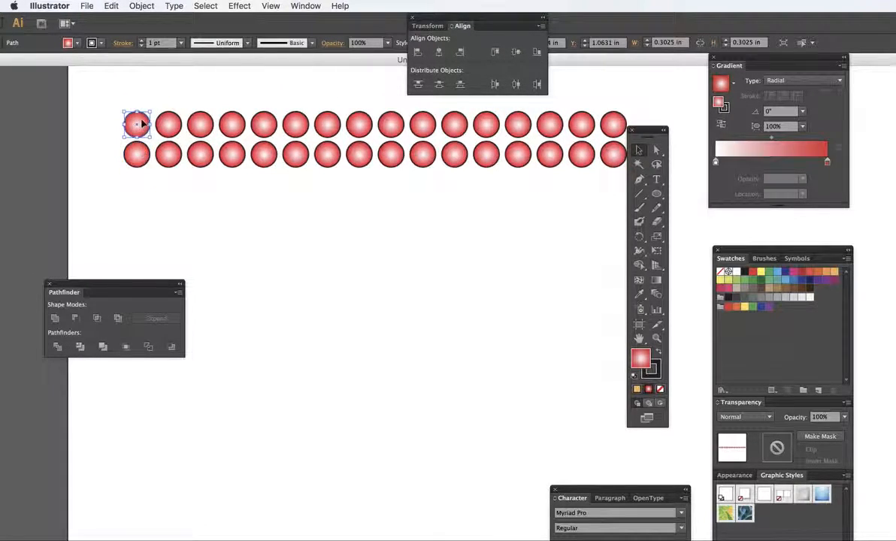
pyautogui.click(728, 298)
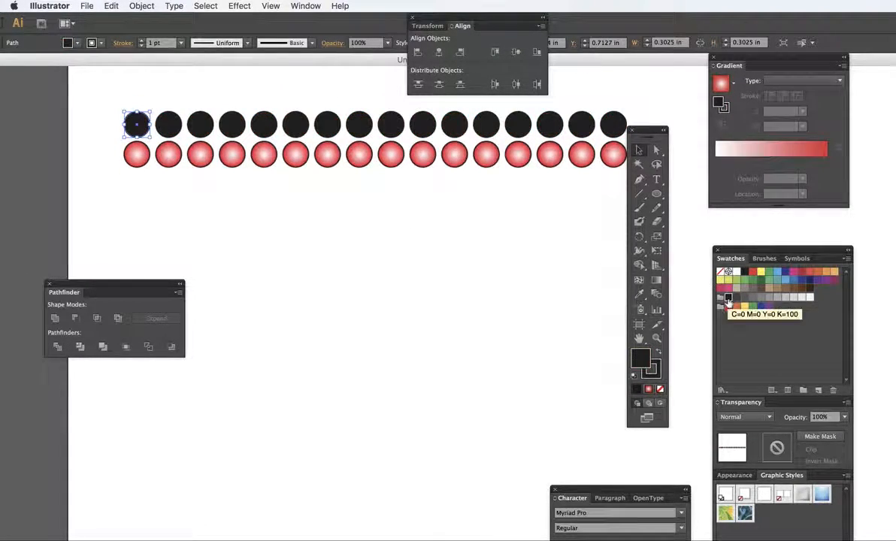
pyautogui.click(133, 154)
pyautogui.moveTo(640, 361); pyautogui.dragTo(728, 299)
pyautogui.click(727, 298)
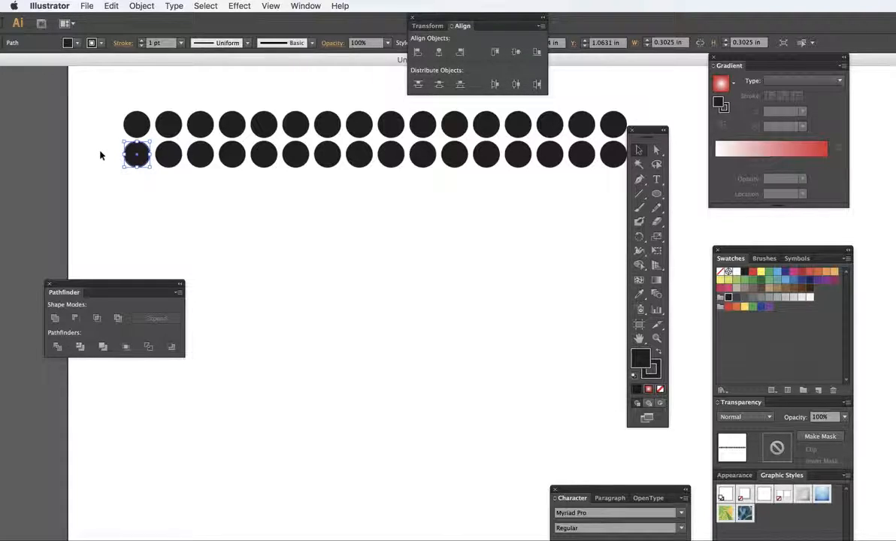
# - Test nudging the second row of circles down slightly and return it to its previous position
pyautogui.press('a')
pyautogui.press('v')
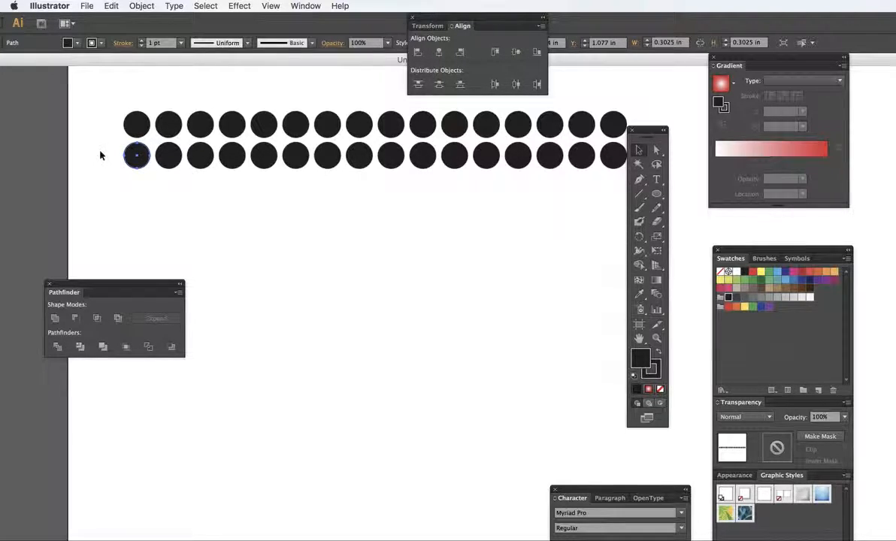
pyautogui.press('Up')
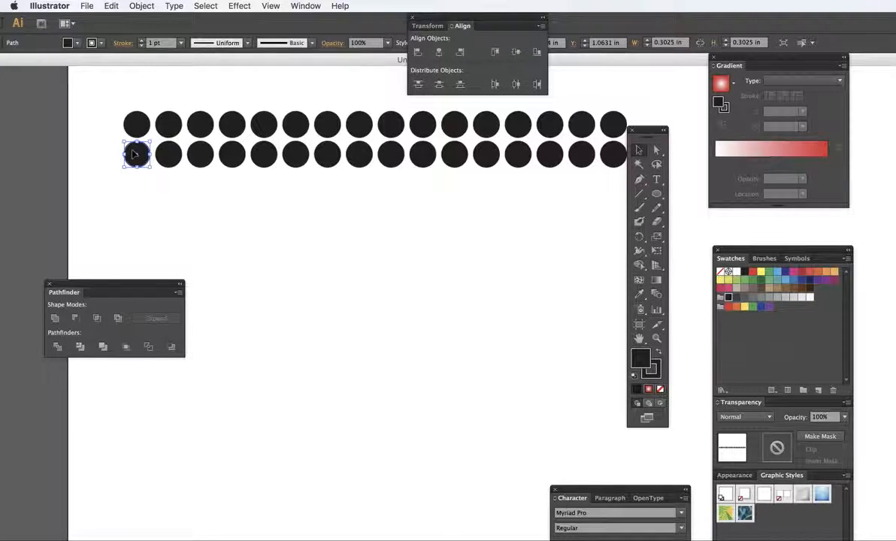
pyautogui.press('Down')
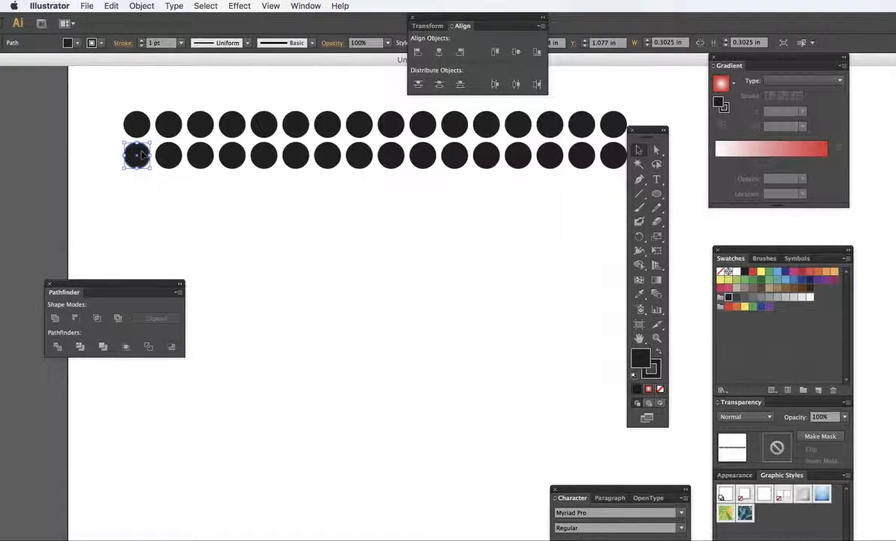
pyautogui.press('Up')
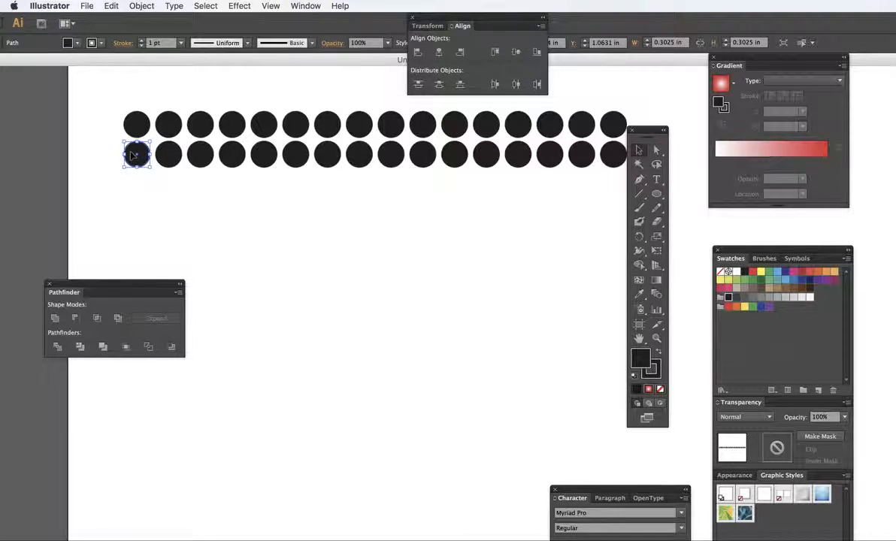
# - Duplicate the second row below itself and repeat the transformation three times for six rows, moving the Pathfinder panel clear of the artwork
pyautogui.moveTo(134, 155); pyautogui.dragTo(128, 182)
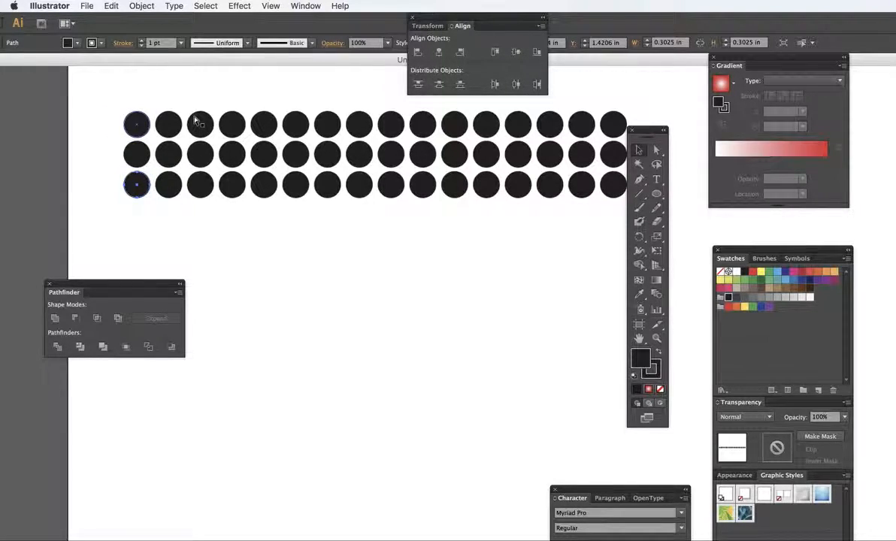
pyautogui.press('super+d')
pyautogui.press('super+d')
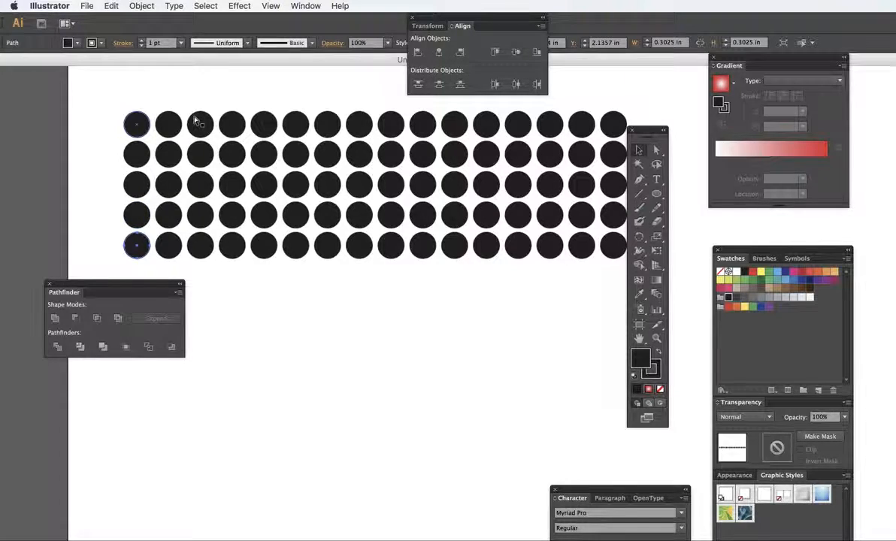
pyautogui.press('super+d')
pyautogui.moveTo(87, 301); pyautogui.dragTo(50, 368)
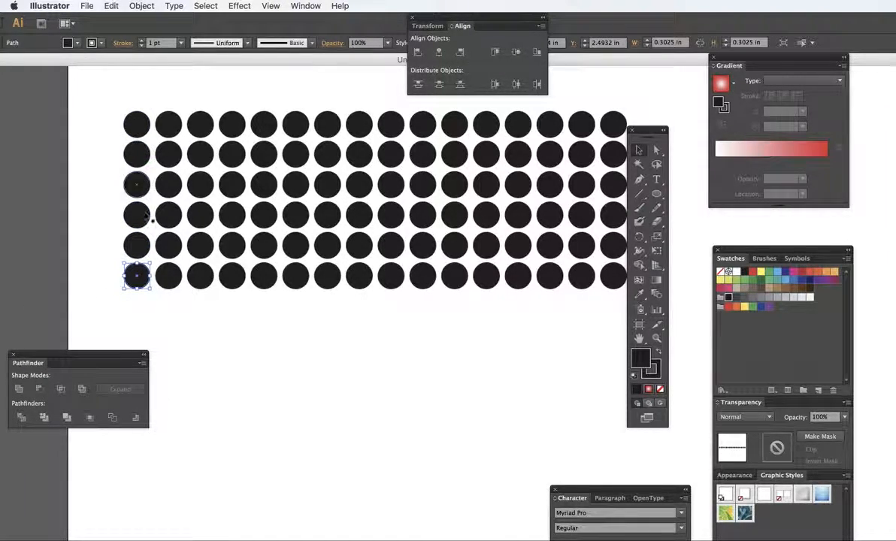
# - Repeat the row duplication once more to add a seventh row of circles, and move the tools clear of the artwork
pyautogui.keyDown('shift'); pyautogui.click(145, 258); pyautogui.keyUp('shift')
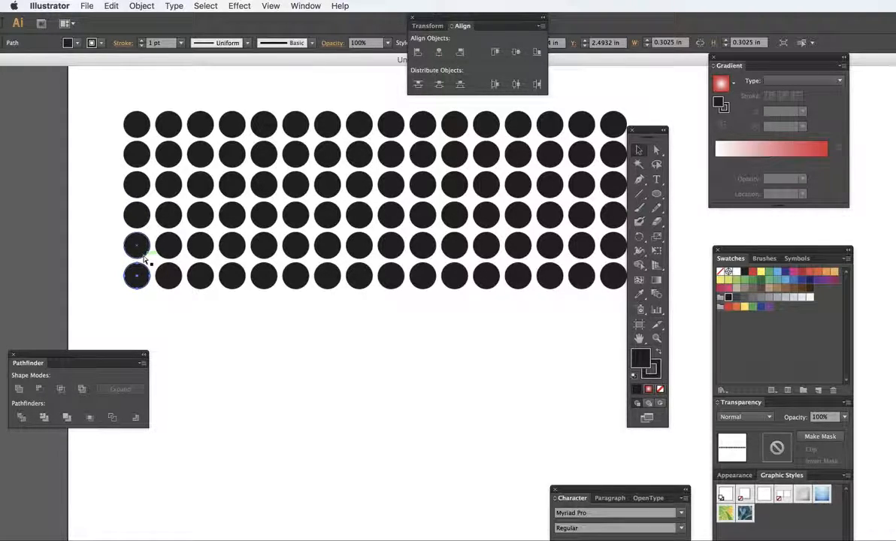
pyautogui.press('super+d')
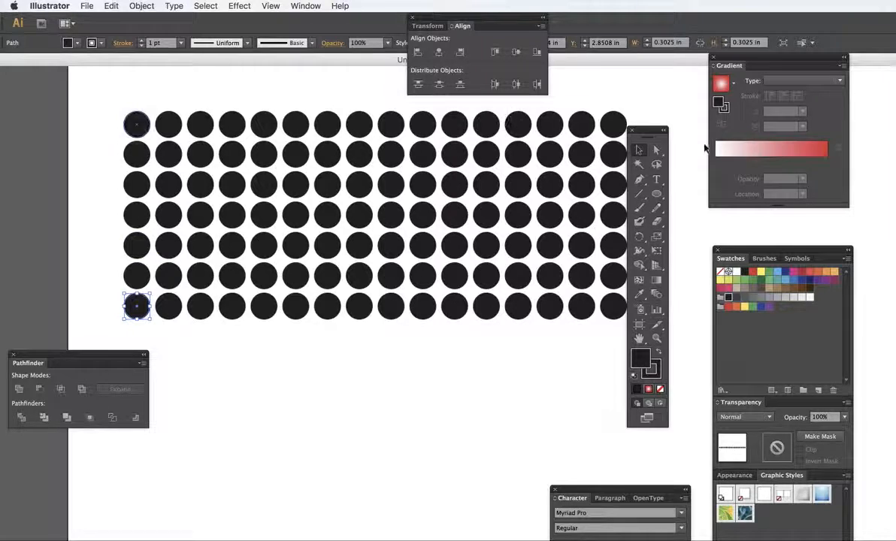
pyautogui.moveTo(631, 141); pyautogui.dragTo(675, 280)
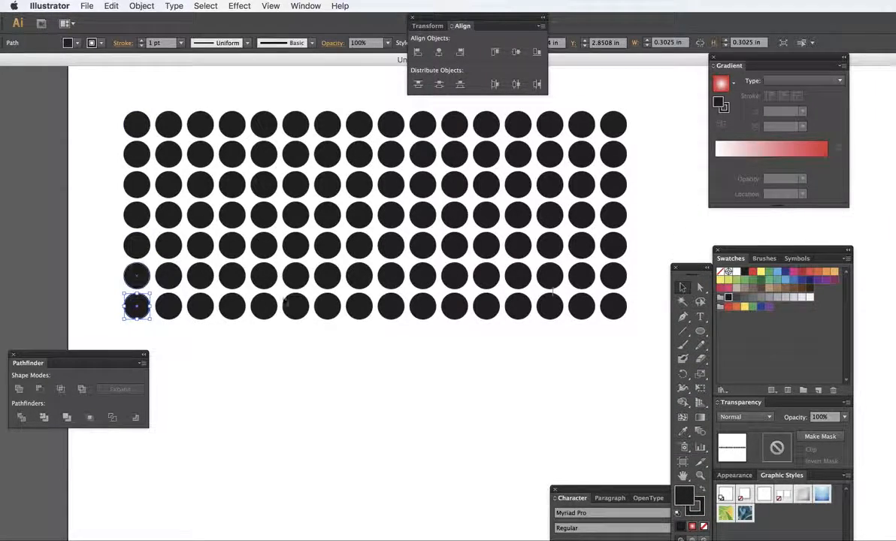
# - Select all seven rows of circles and expand their appearance into individual editable shapes
pyautogui.click(138, 126)
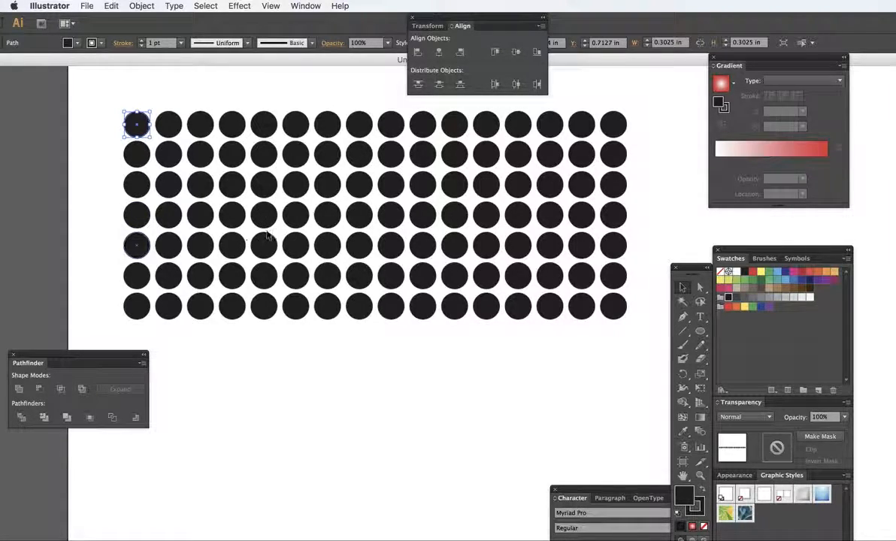
pyautogui.moveTo(101, 103); pyautogui.dragTo(628, 333)
pyautogui.scroll(-2, 613, 327)
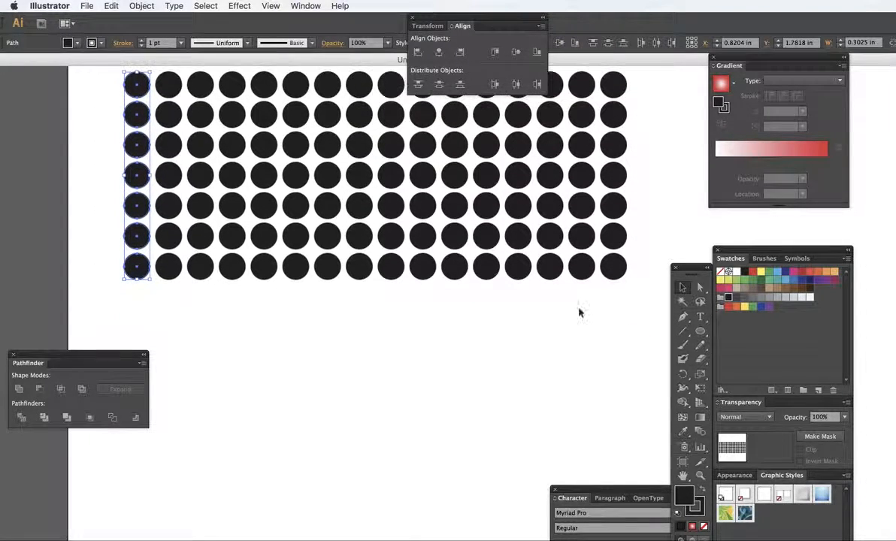
pyautogui.scroll(1, 135, 263)
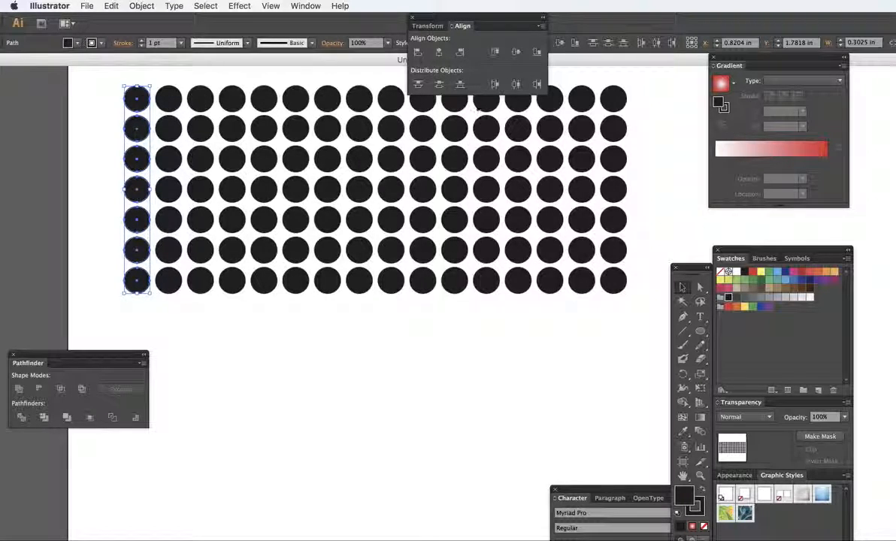
pyautogui.click(142, 6)
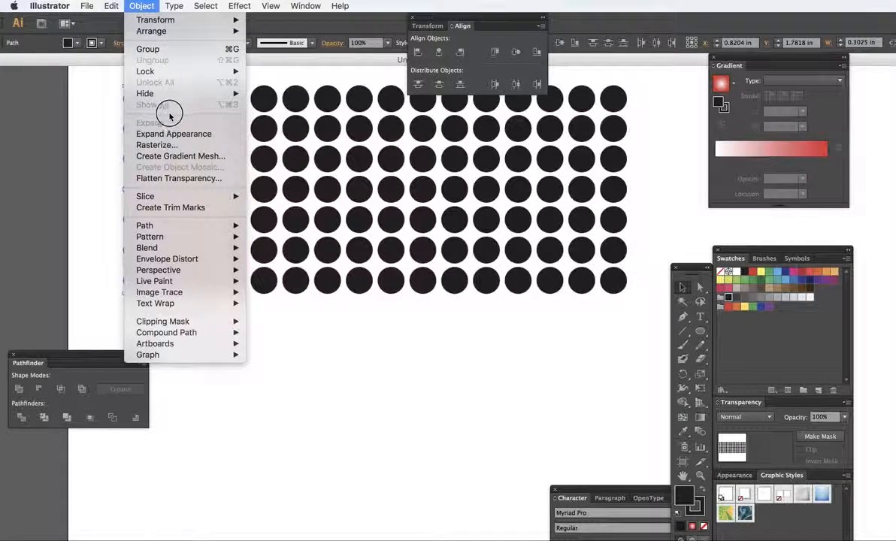
pyautogui.click(165, 134)
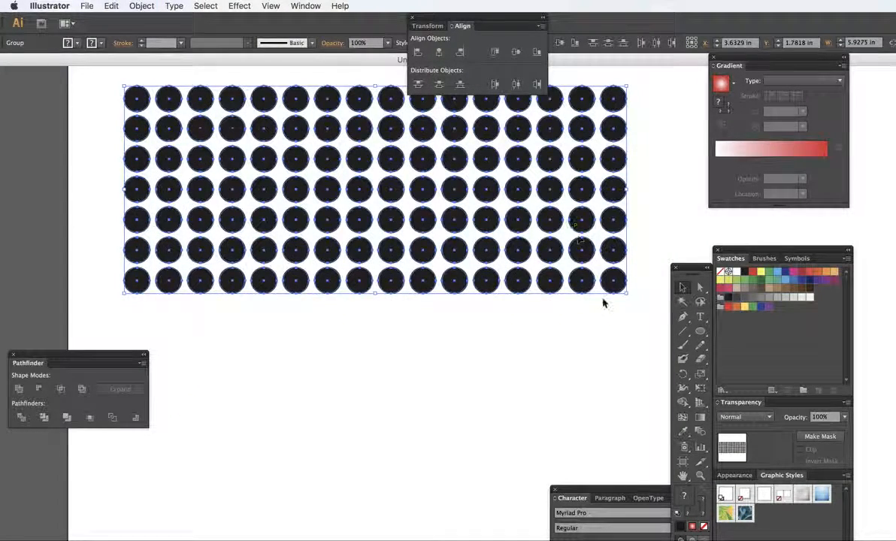
pyautogui.scroll(1, 401, 342)
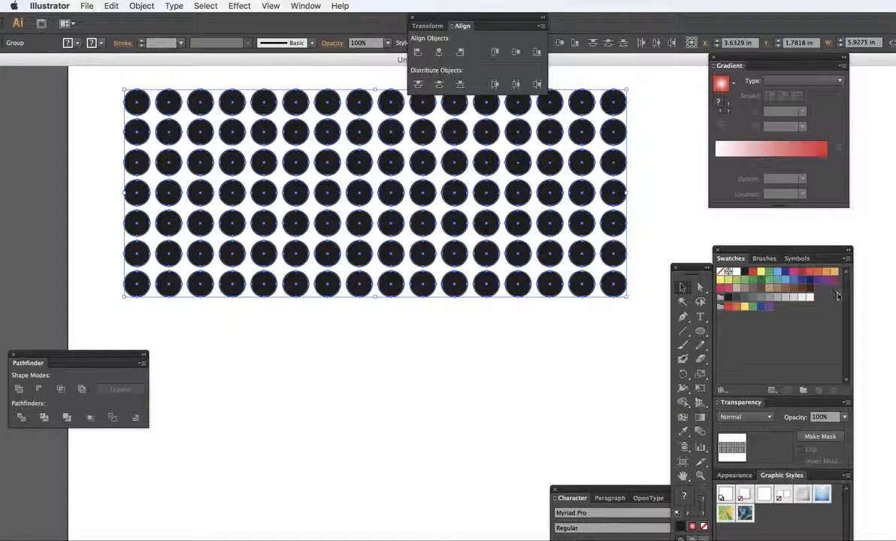
# - Check how the expanded circles are grouped by selecting the second row with the Selection tool, and clear the selection
pyautogui.click(675, 210)
pyautogui.click(683, 289)
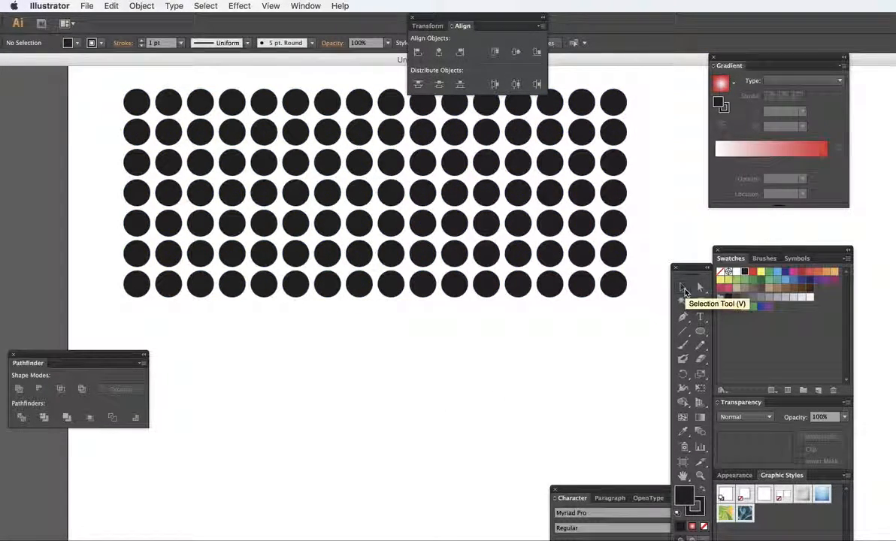
pyautogui.click(165, 134)
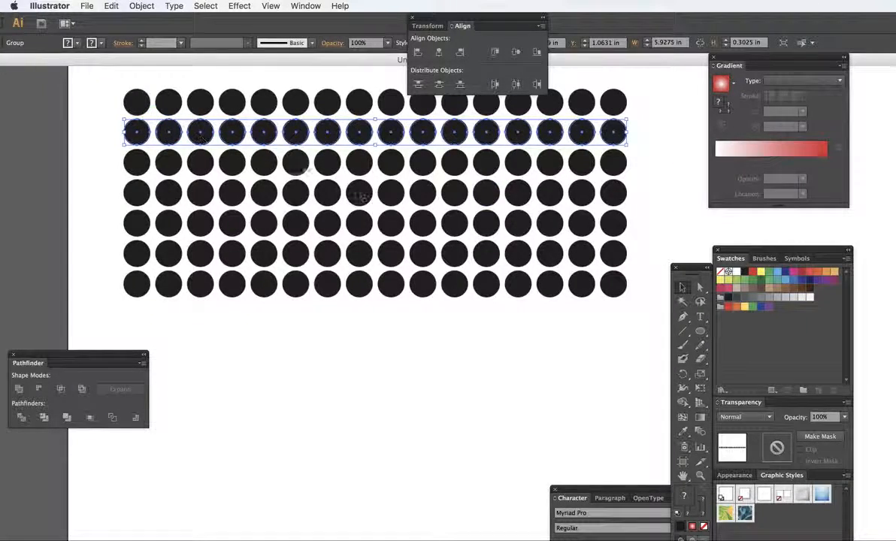
pyautogui.click(666, 176)
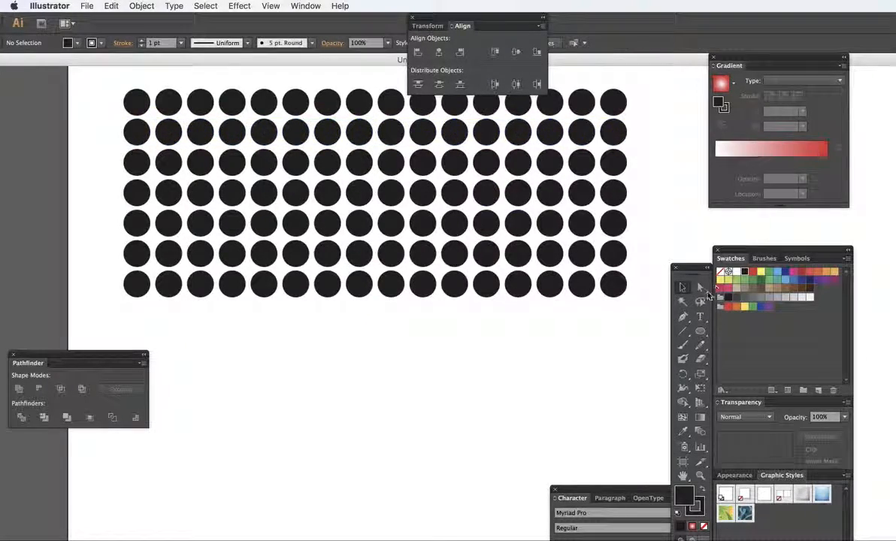
# - Direct-select the second column's circles in rows two to six plus row six of the third column, and fill this L with the red radial gradient
pyautogui.click(700, 288)
pyautogui.click(170, 134)
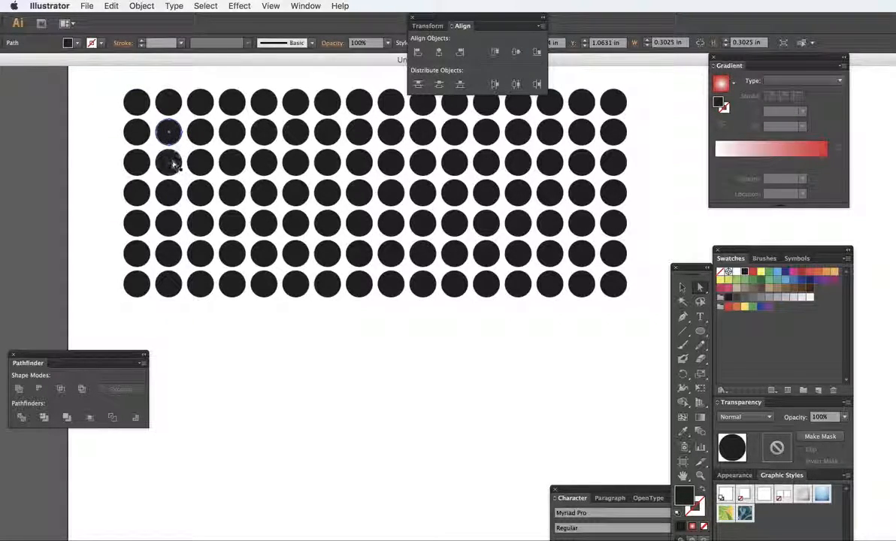
pyautogui.keyDown('shift'); pyautogui.click(173, 164); pyautogui.keyUp('shift')
pyautogui.keyDown('shift'); pyautogui.click(167, 195); pyautogui.keyUp('shift')
pyautogui.keyDown('shift'); pyautogui.click(168, 224); pyautogui.keyUp('shift')
pyautogui.keyDown('shift'); pyautogui.click(168, 254); pyautogui.keyUp('shift')
pyautogui.keyDown('shift'); pyautogui.click(200, 254); pyautogui.keyUp('shift')
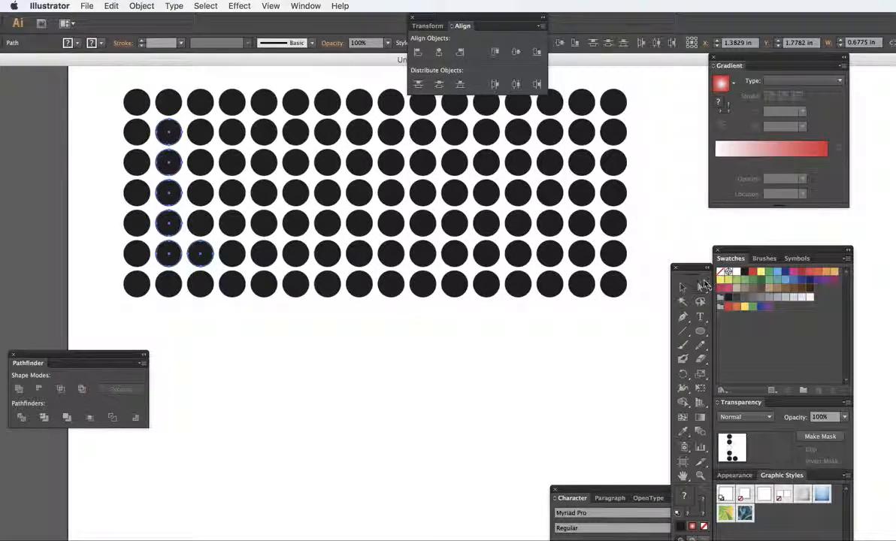
pyautogui.moveTo(690, 267); pyautogui.dragTo(668, 205)
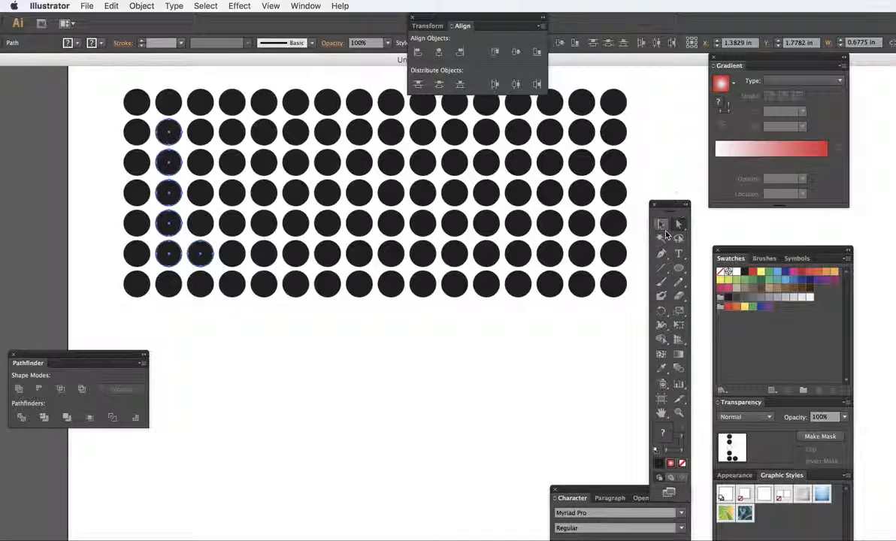
pyautogui.click(672, 466)
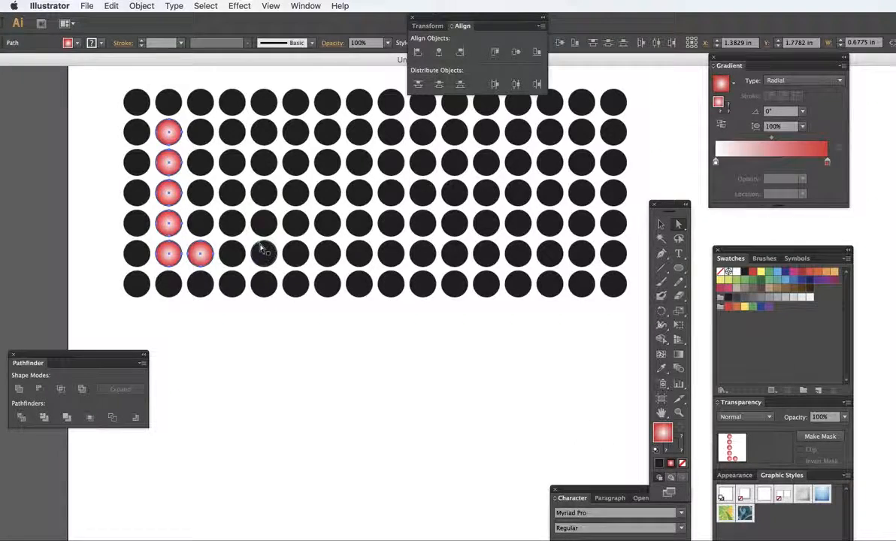
# - Fill an E shape with the red radial gradient: rows two to six of the fifth column plus rows two, four and six of the sixth
pyautogui.click(264, 134)
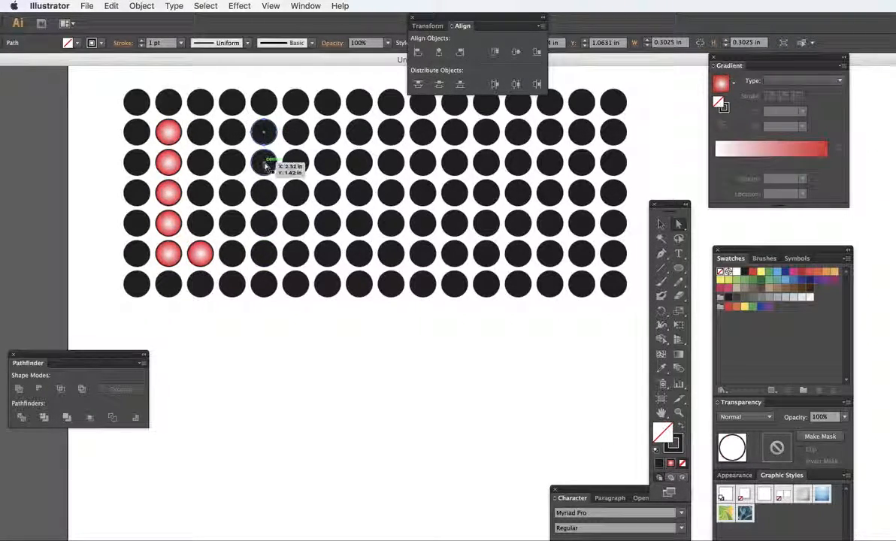
pyautogui.keyDown('shift'); pyautogui.click(265, 164); pyautogui.keyUp('shift')
pyautogui.keyDown('shift'); pyautogui.click(265, 194); pyautogui.keyUp('shift')
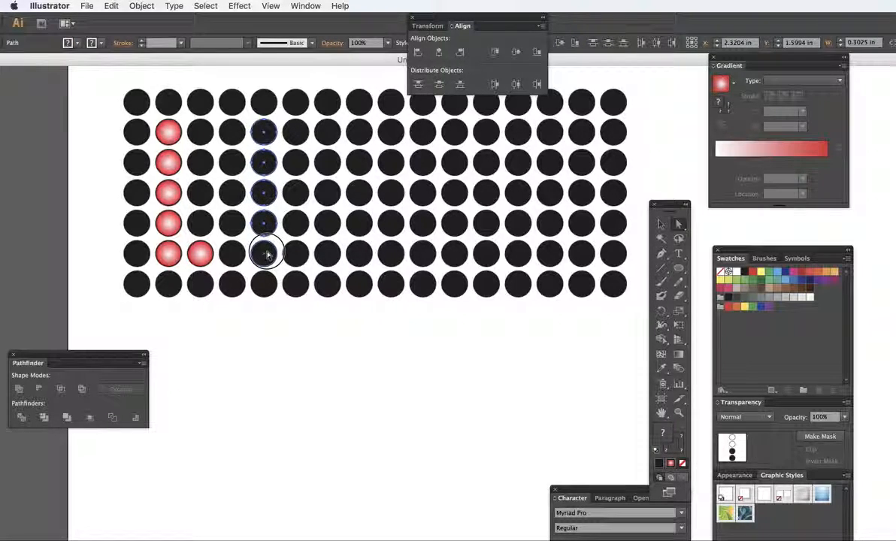
pyautogui.keyDown('shift'); pyautogui.click(301, 137); pyautogui.keyUp('shift')
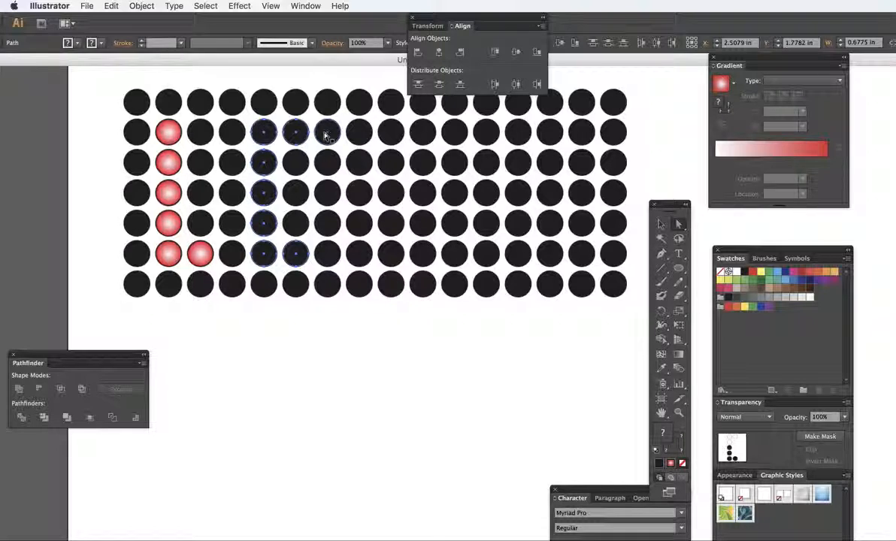
pyautogui.keyDown('shift'); pyautogui.click(294, 195); pyautogui.keyUp('shift')
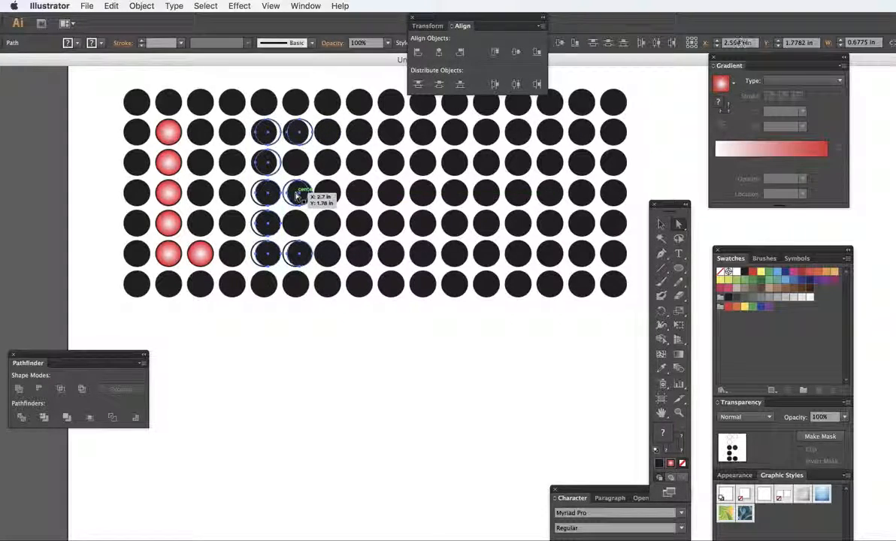
pyautogui.press('super+z')
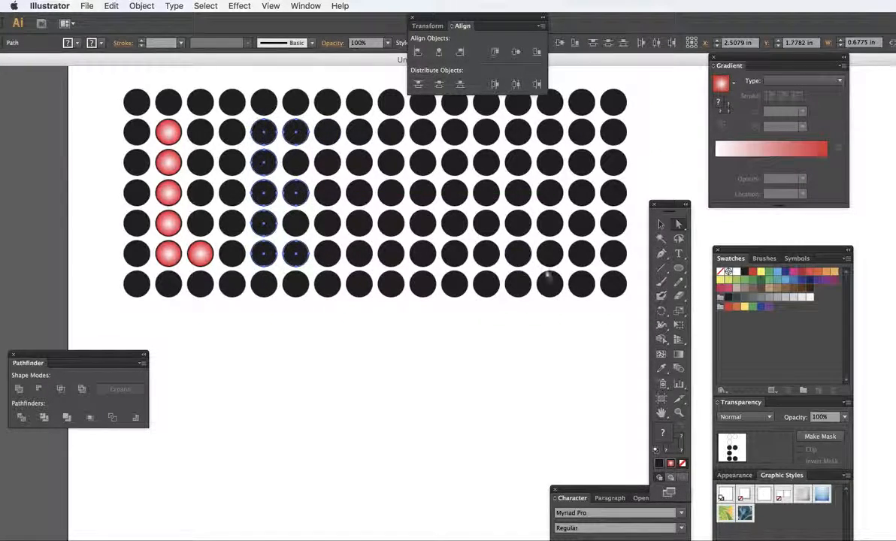
pyautogui.click(672, 466)
# - Reposition the document window and move the tools below the dot grid to clear the artwork
pyautogui.moveTo(194, 60); pyautogui.dragTo(274, 92)
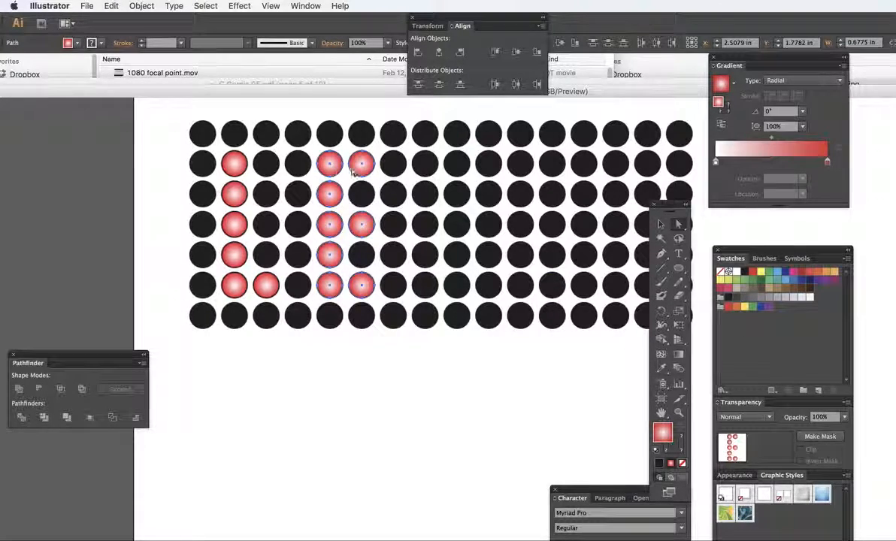
pyautogui.moveTo(674, 207); pyautogui.dragTo(355, 349)
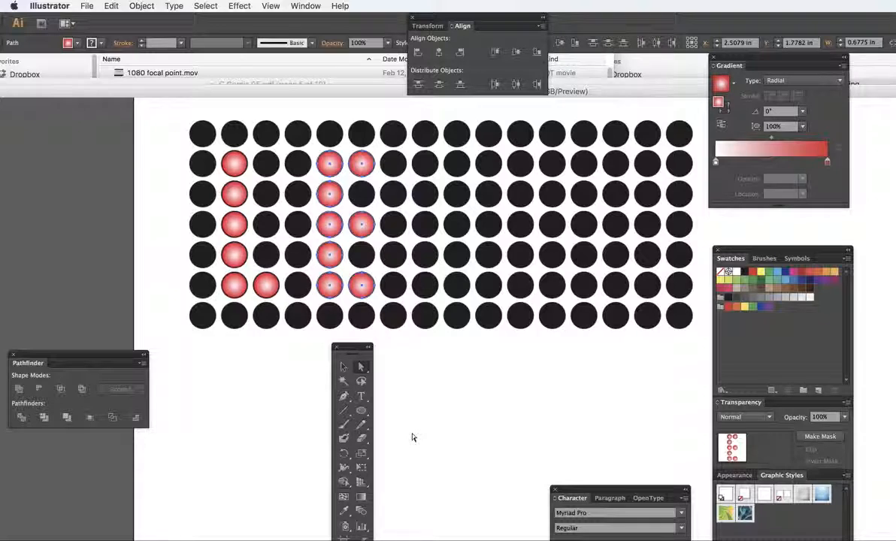
pyautogui.moveTo(350, 346); pyautogui.dragTo(347, 328)
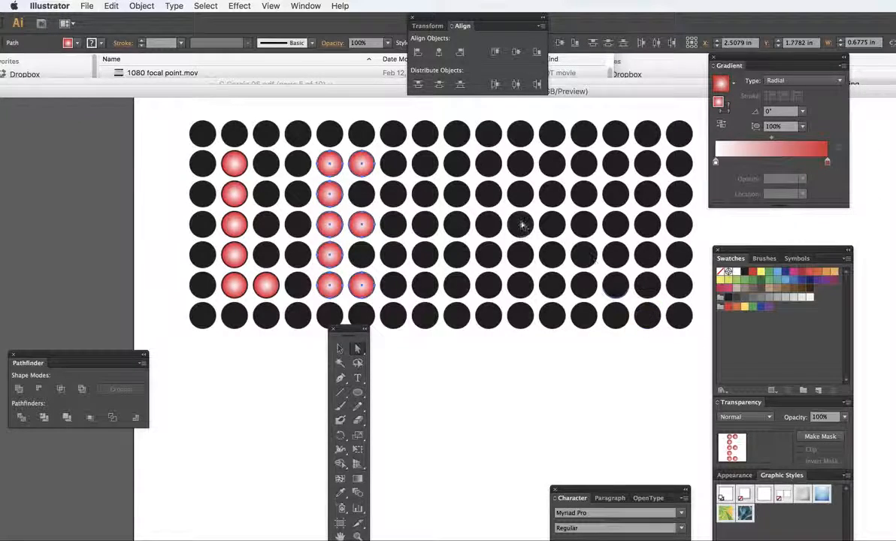
# - Bring the layer list into view, add a new layer, place Layer 1 above it and lock Layer 1
pyautogui.moveTo(597, 490); pyautogui.dragTo(573, 221)
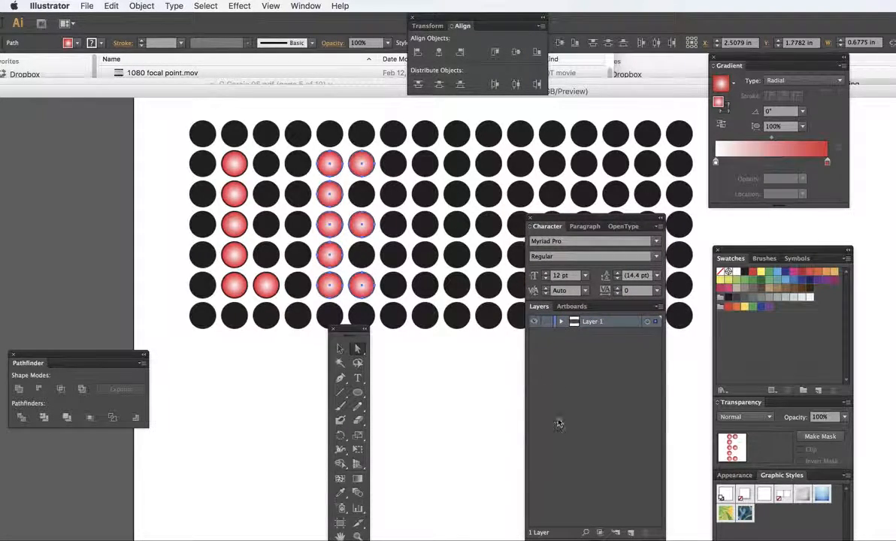
pyautogui.click(630, 533)
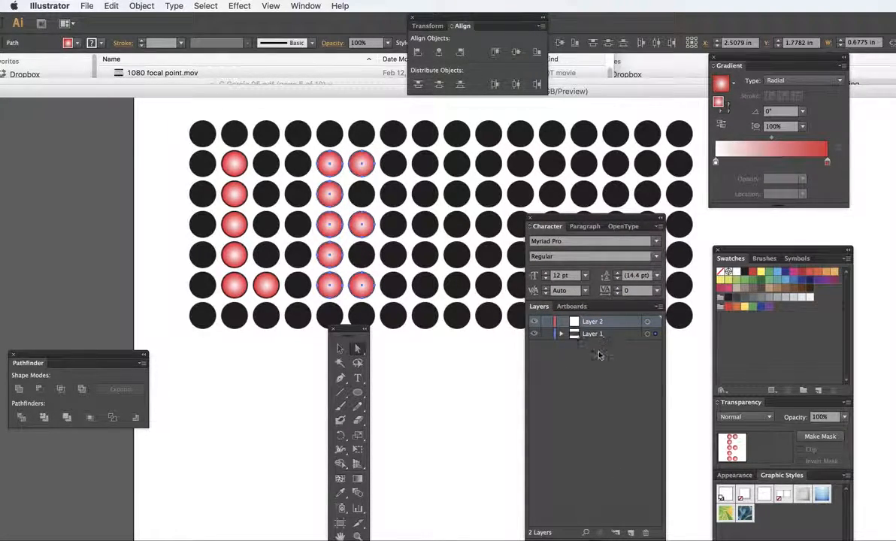
pyautogui.click(605, 336)
pyautogui.moveTo(606, 338); pyautogui.dragTo(600, 320)
pyautogui.click(548, 322)
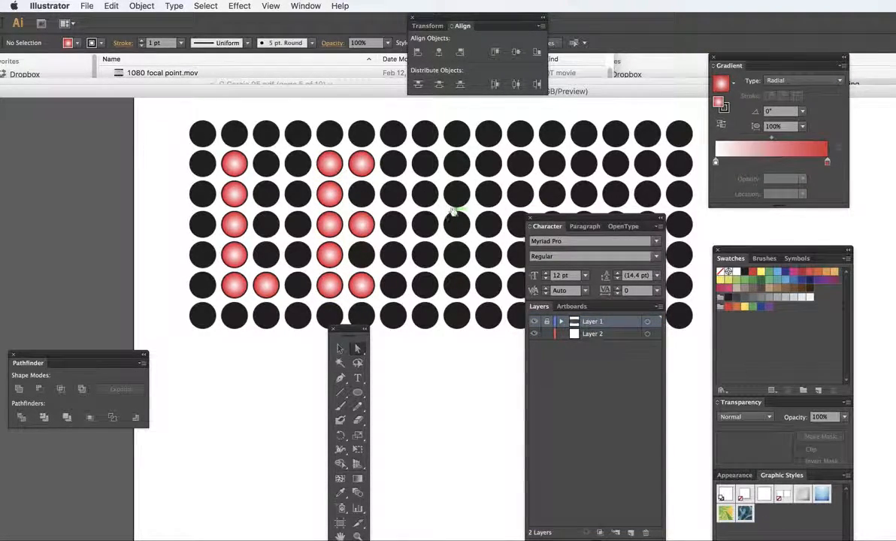
# - Draw a rounded rectangle about 6.04 by 2.59 in on Layer 2 behind the whole dot grid, keeping the tools and layer list clear
pyautogui.scroll(2, 451, 225)
pyautogui.hscroll(2, 451, 226)
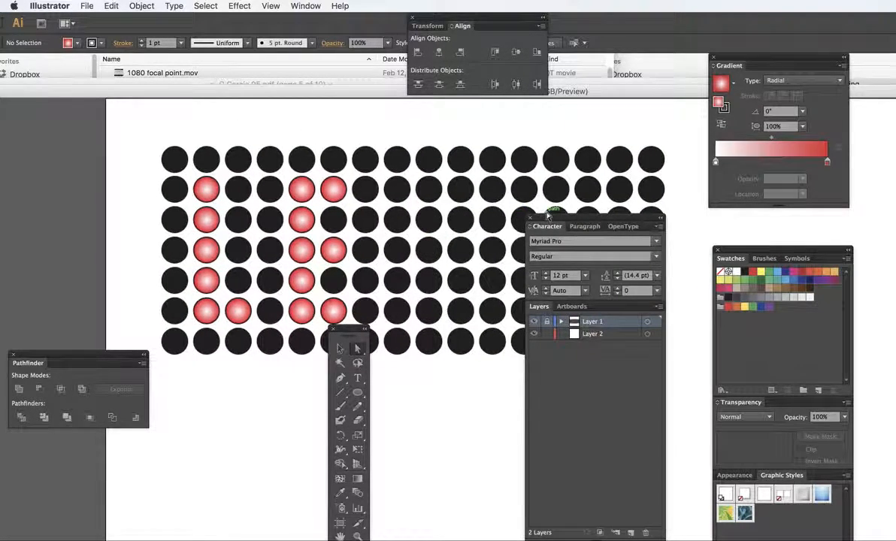
pyautogui.moveTo(547, 215); pyautogui.dragTo(685, 209)
pyautogui.click(358, 394)
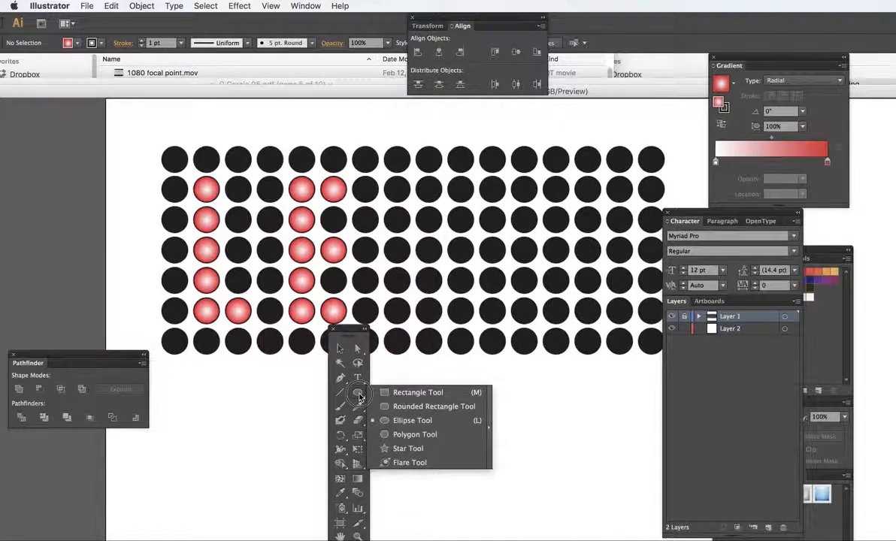
pyautogui.click(399, 409)
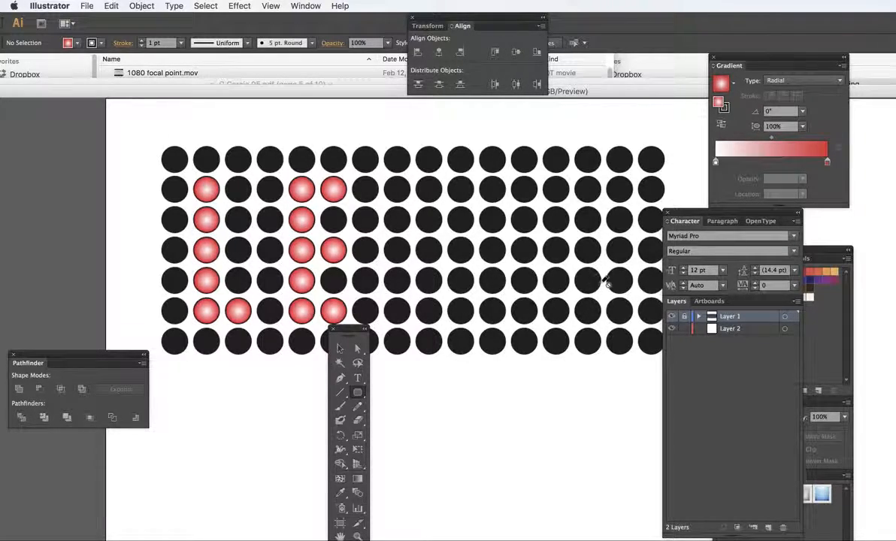
pyautogui.click(739, 332)
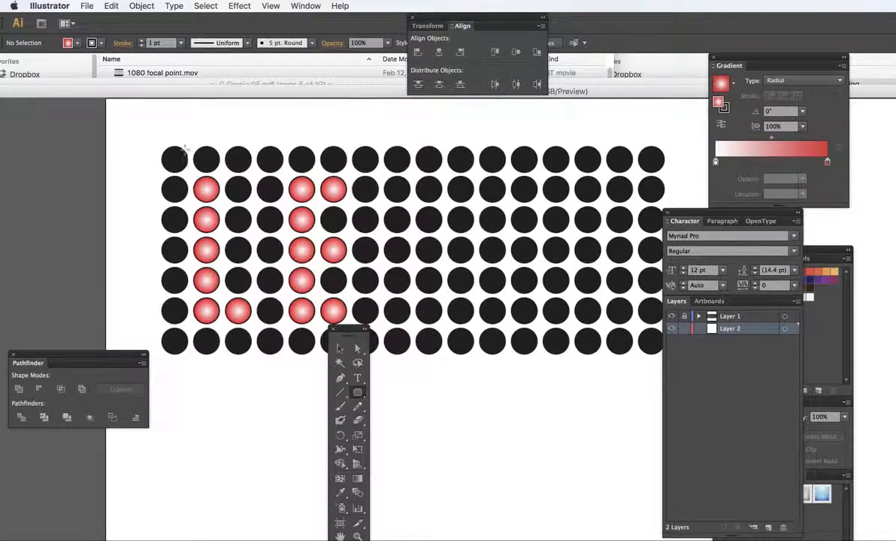
pyautogui.moveTo(155, 141); pyautogui.dragTo(667, 361)
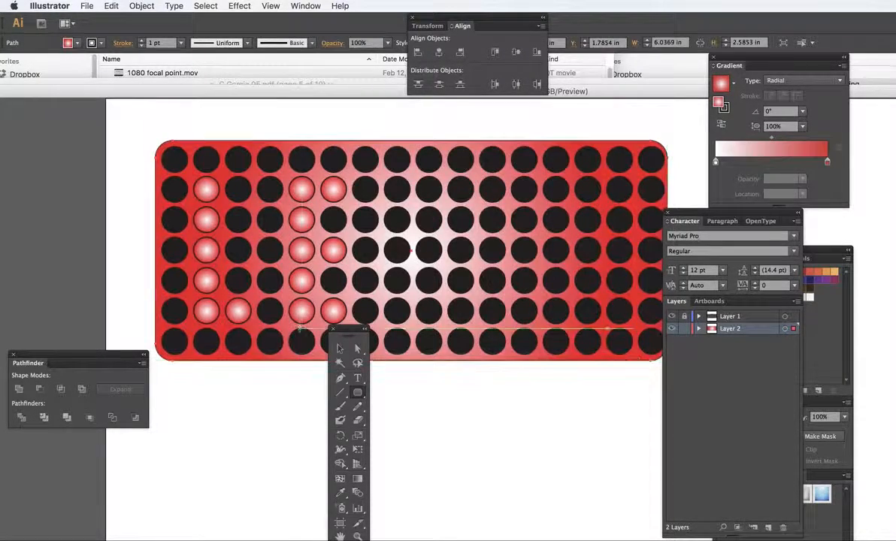
pyautogui.moveTo(332, 351); pyautogui.dragTo(290, 415)
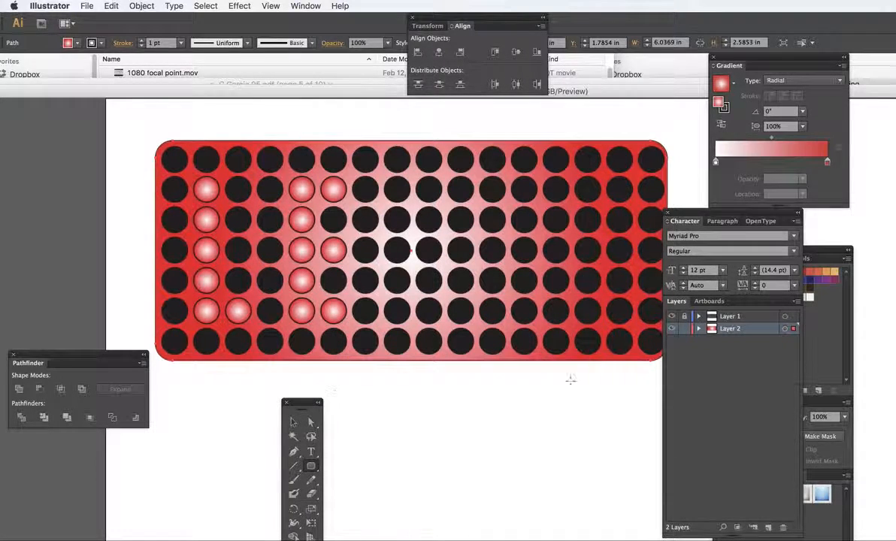
# - Change the red end stop of the rounded rectangle's radial gradient to the black swatch
pyautogui.click(827, 163)
pyautogui.doubleClick(828, 164)
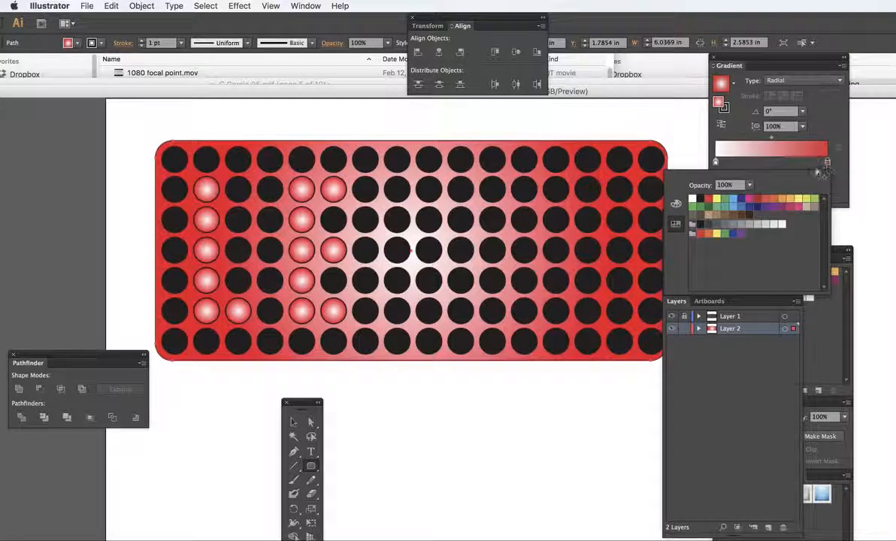
pyautogui.click(700, 200)
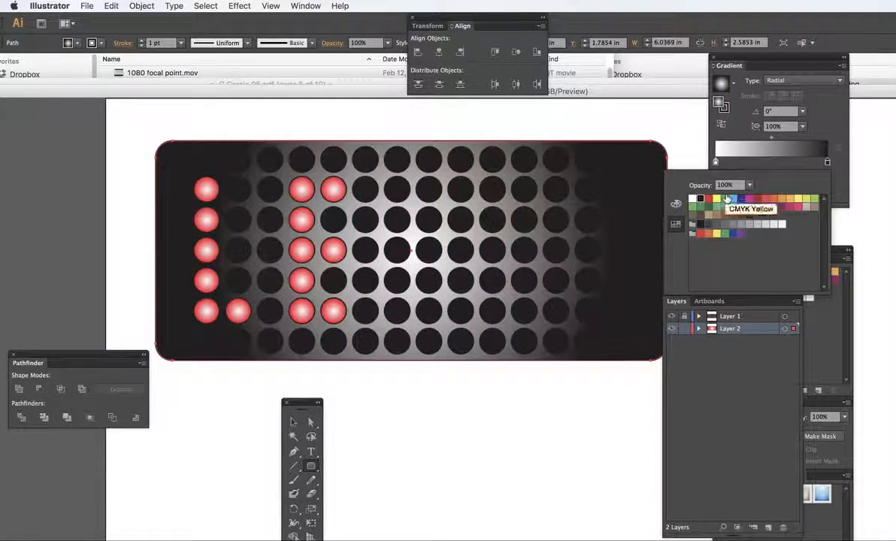
# - Change the black end stop of the rounded rectangle's gradient to a mid-grey swatch and move the tools and layer list off the artwork
pyautogui.doubleClick(827, 163)
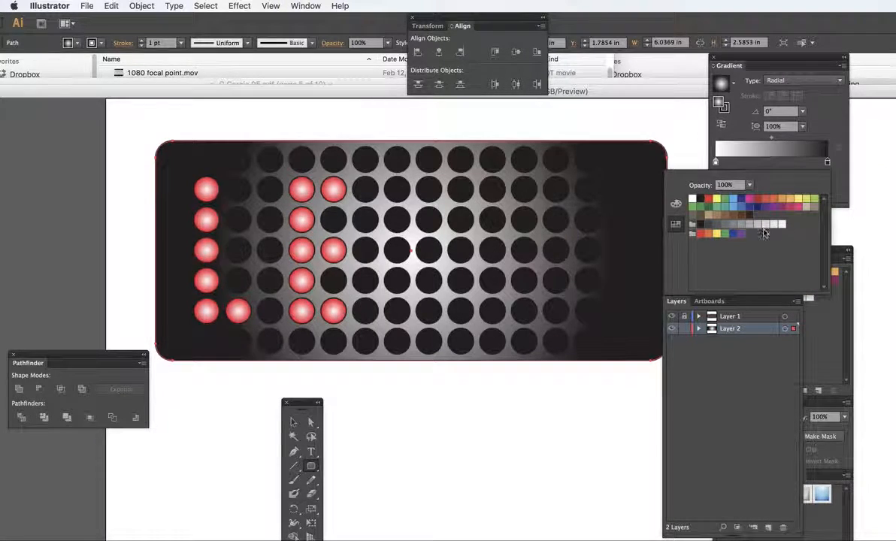
pyautogui.click(725, 225)
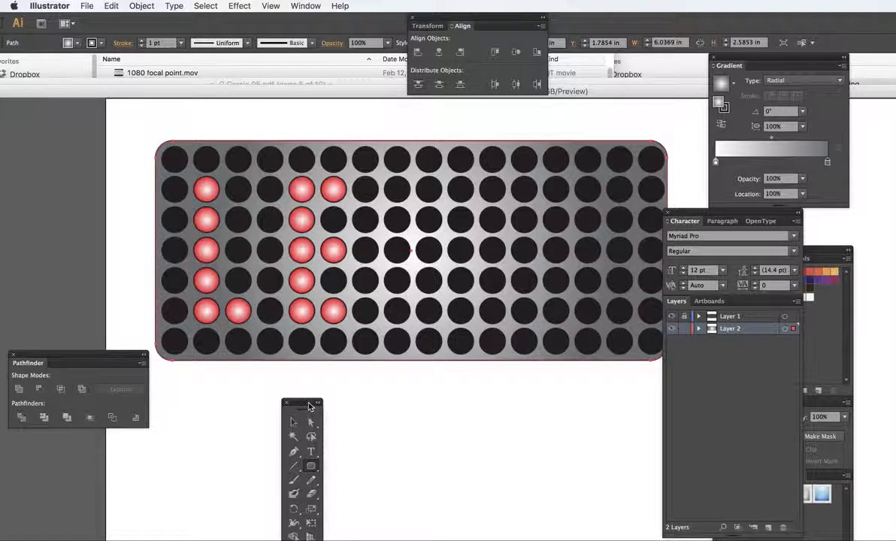
pyautogui.moveTo(305, 404); pyautogui.dragTo(311, 391)
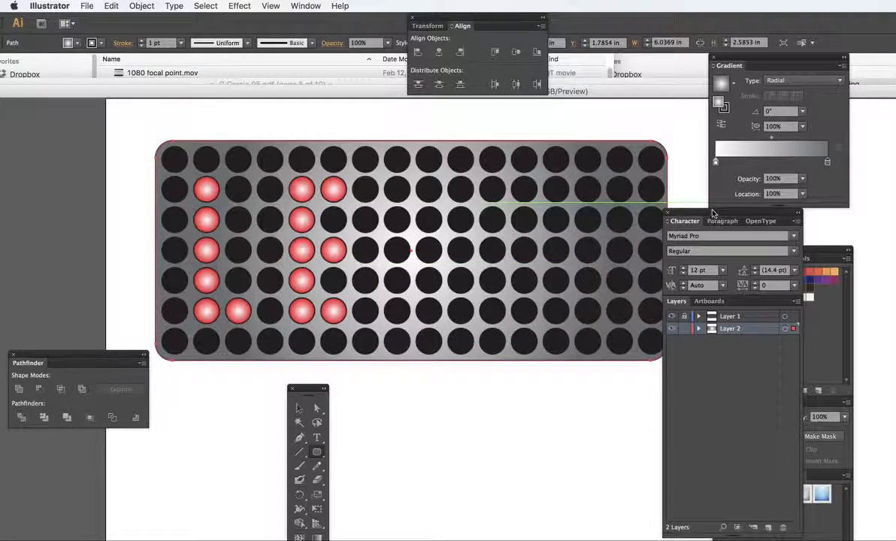
pyautogui.moveTo(677, 213); pyautogui.dragTo(731, 213)
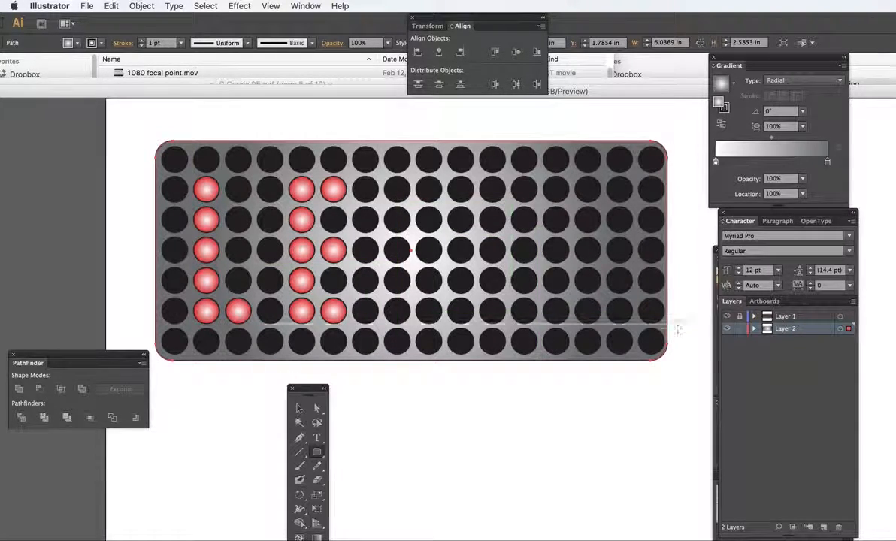
# - Lock Layer 2, unlock Layer 1 and make Layer 1 the active layer for direct selection
pyautogui.click(740, 329)
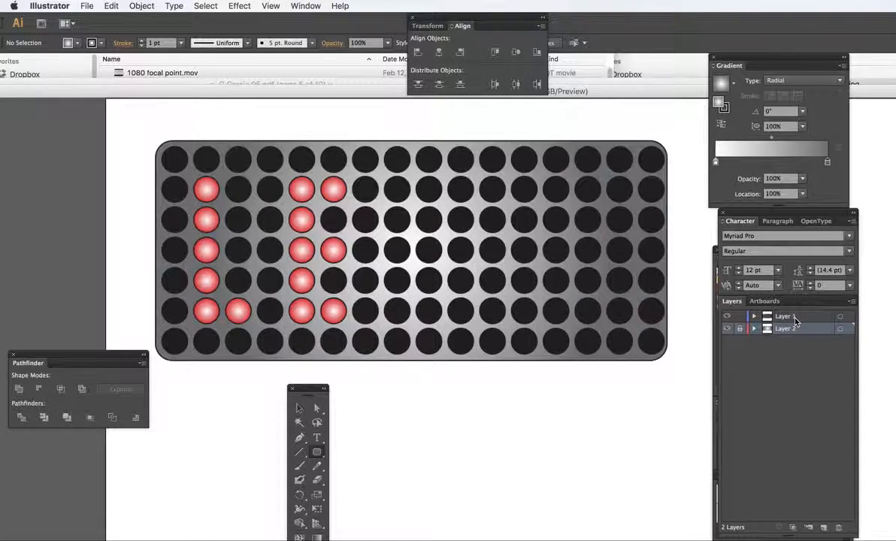
pyautogui.click(316, 408)
pyautogui.click(805, 319)
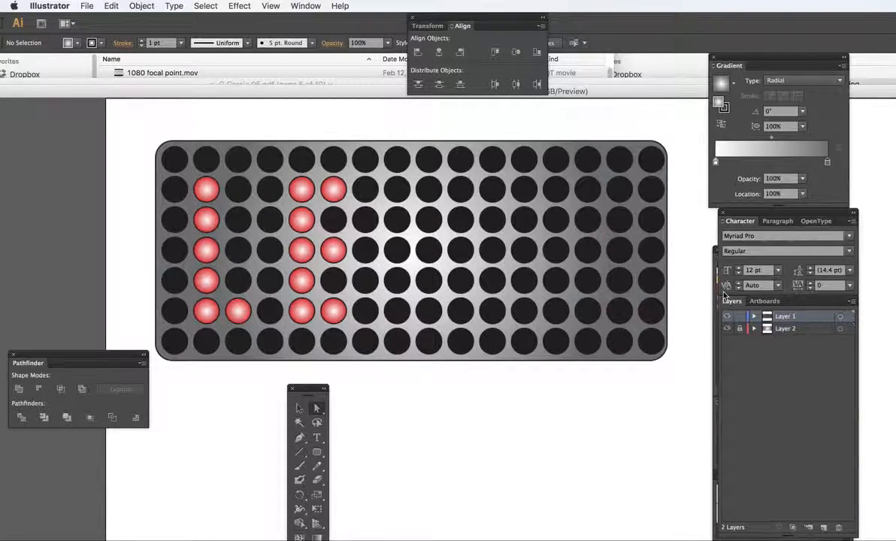
# - Fill the circle in the second row, eighth column with the grey radial gradient and save that gradient as a swatch
pyautogui.click(395, 189)
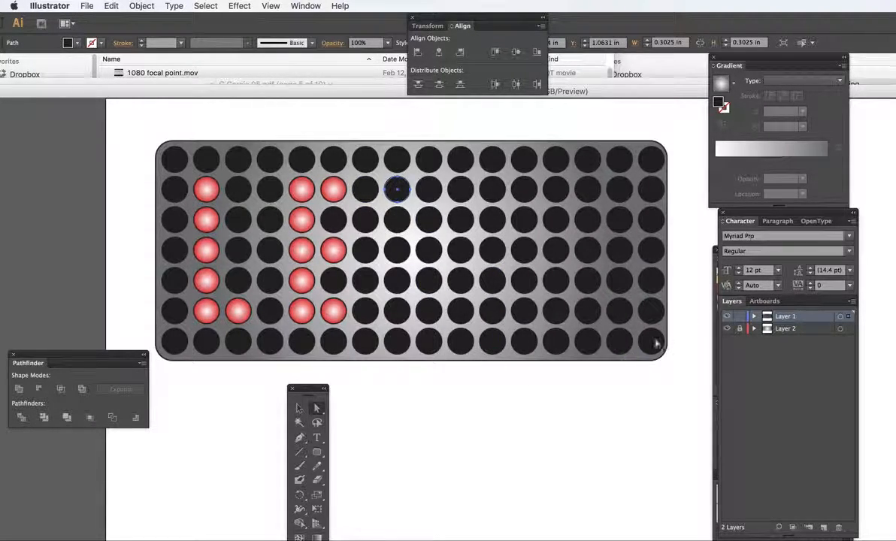
pyautogui.moveTo(793, 217); pyautogui.dragTo(592, 312)
pyautogui.moveTo(308, 388); pyautogui.dragTo(422, 230)
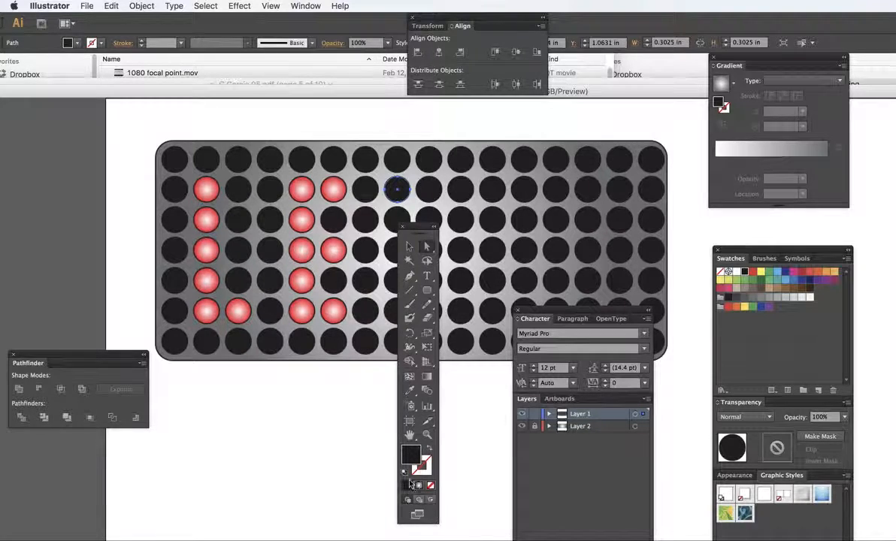
pyautogui.press('v')
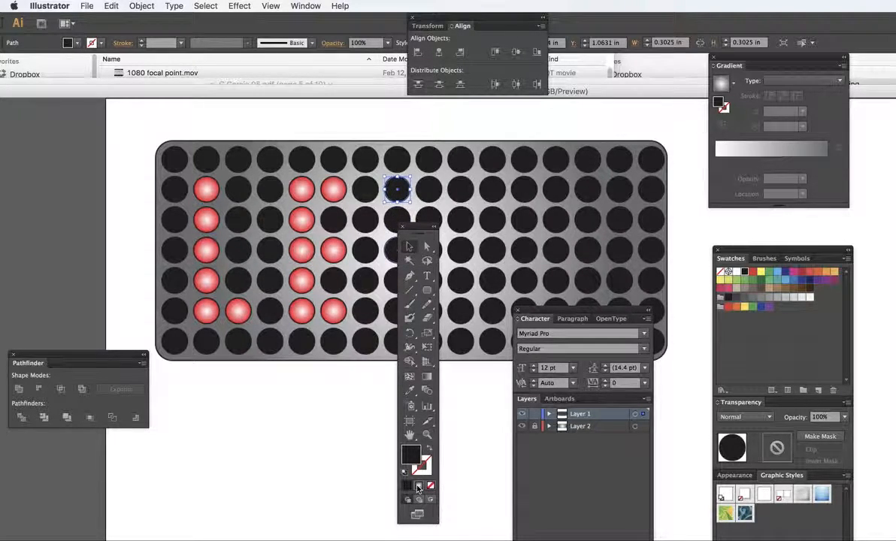
pyautogui.click(419, 488)
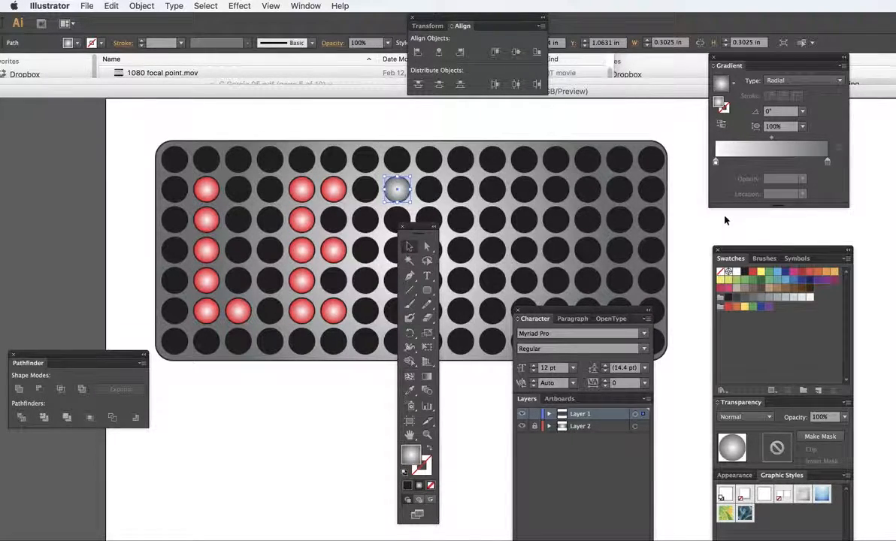
pyautogui.moveTo(722, 105); pyautogui.dragTo(786, 311)
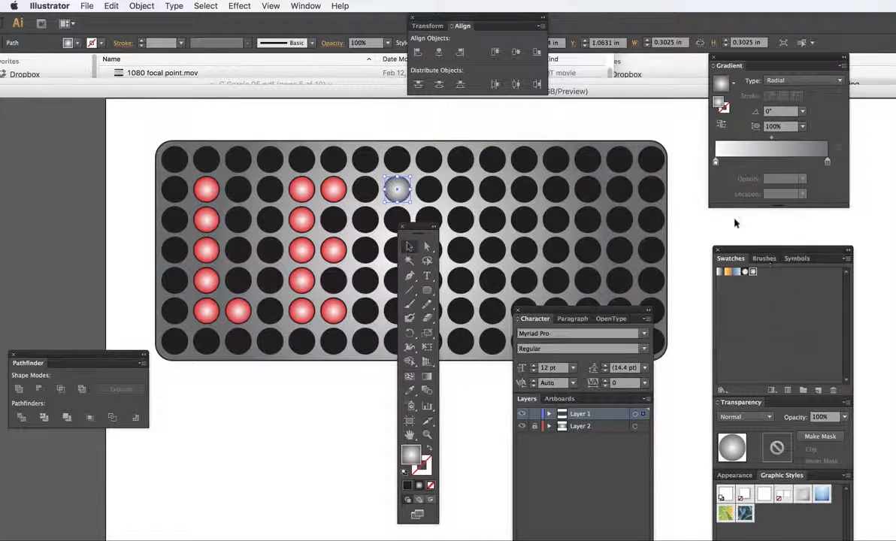
# - Save the red radial gradient of the lit circle in the fourth row, sixth column as a new swatch
pyautogui.click(299, 222)
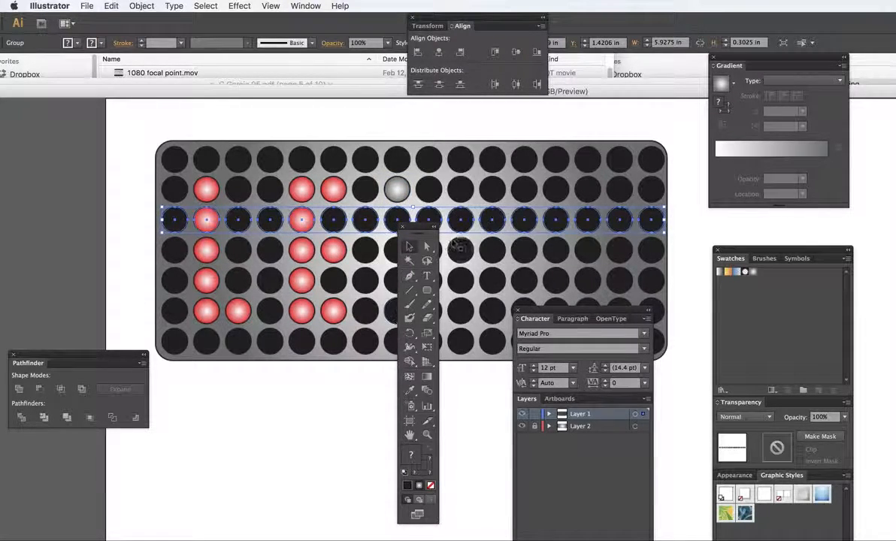
pyautogui.click(427, 247)
pyautogui.click(333, 250)
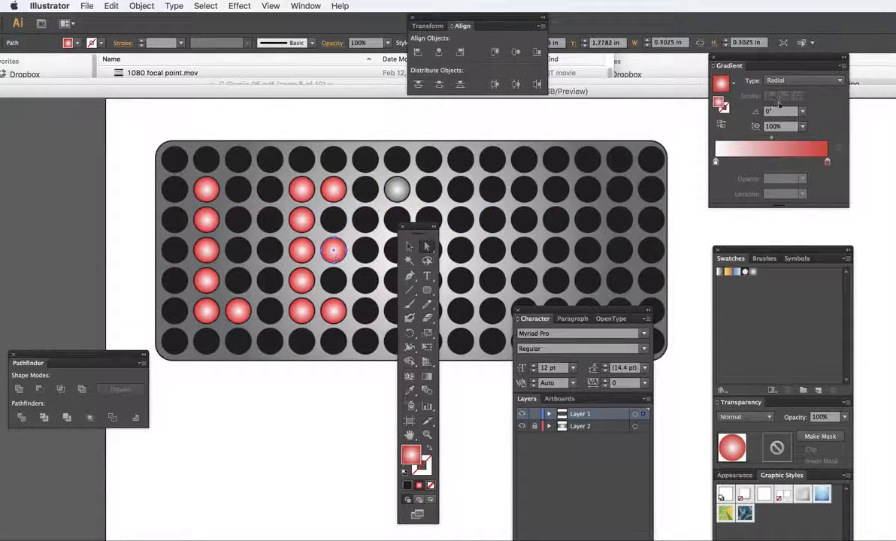
pyautogui.moveTo(721, 83); pyautogui.dragTo(773, 281)
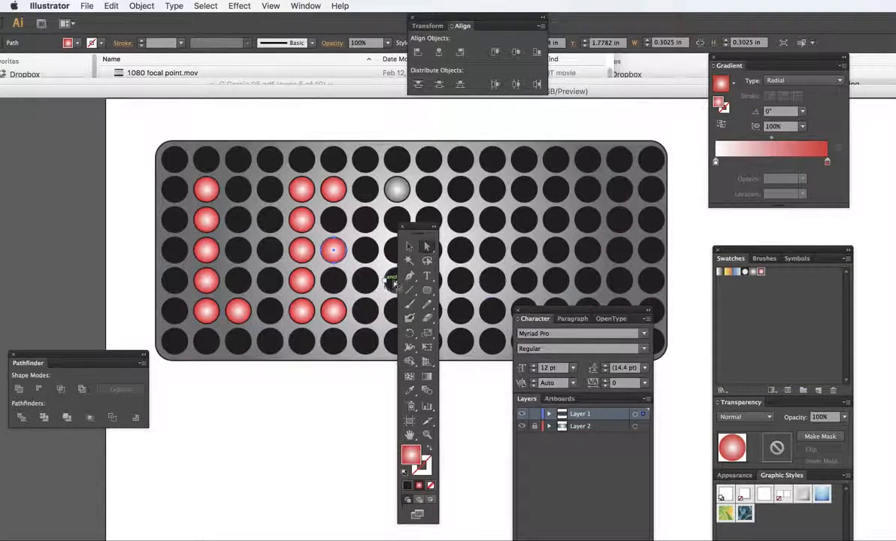
# - Fill the circles in rows two to six of the eighth column with the saved red gradient swatch
pyautogui.moveTo(414, 227); pyautogui.dragTo(331, 352)
pyautogui.click(397, 189)
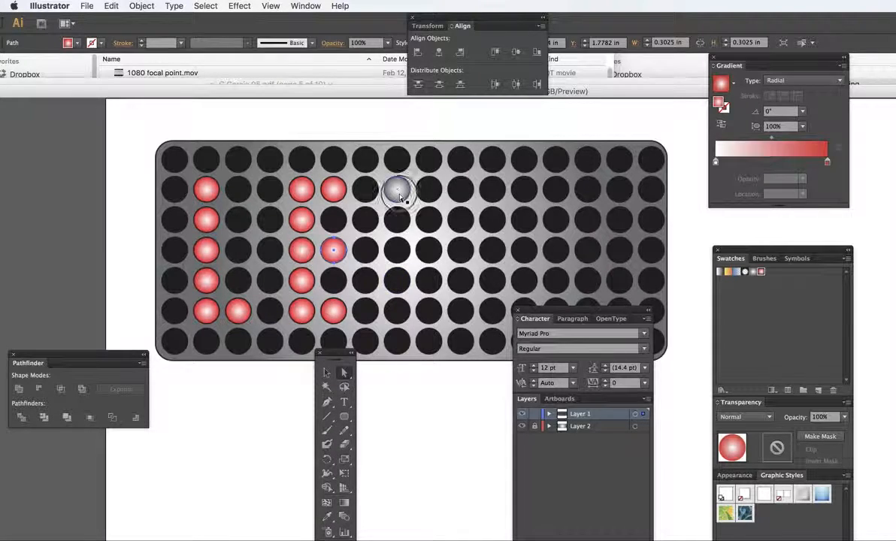
pyautogui.click(761, 272)
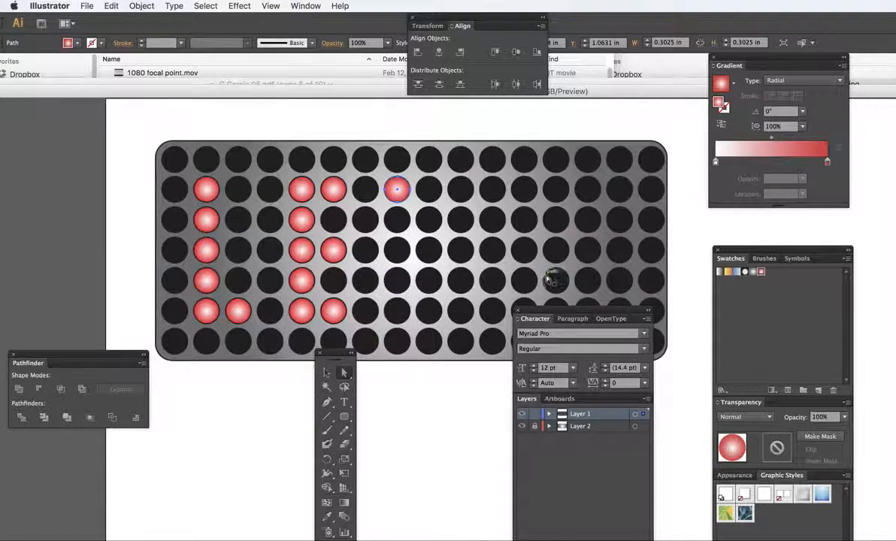
pyautogui.click(403, 227)
pyautogui.moveTo(404, 229); pyautogui.dragTo(401, 256)
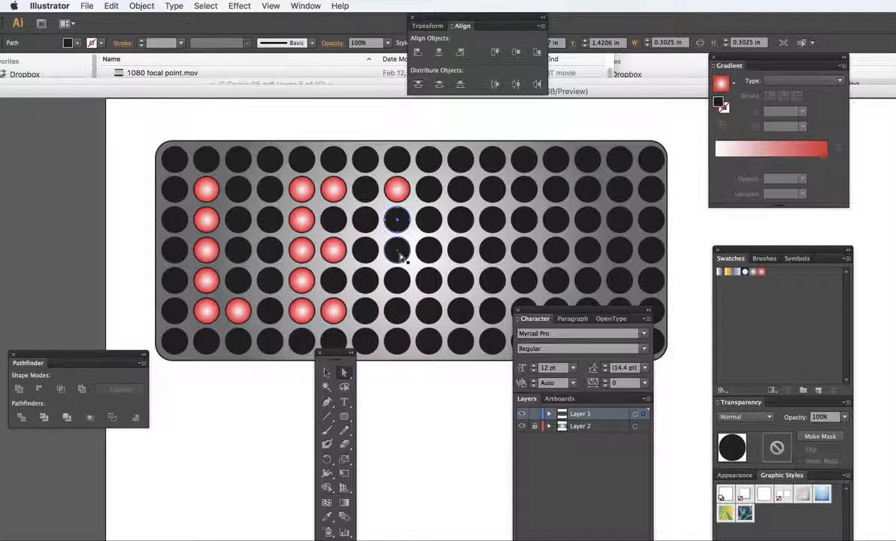
pyautogui.press('super+d')
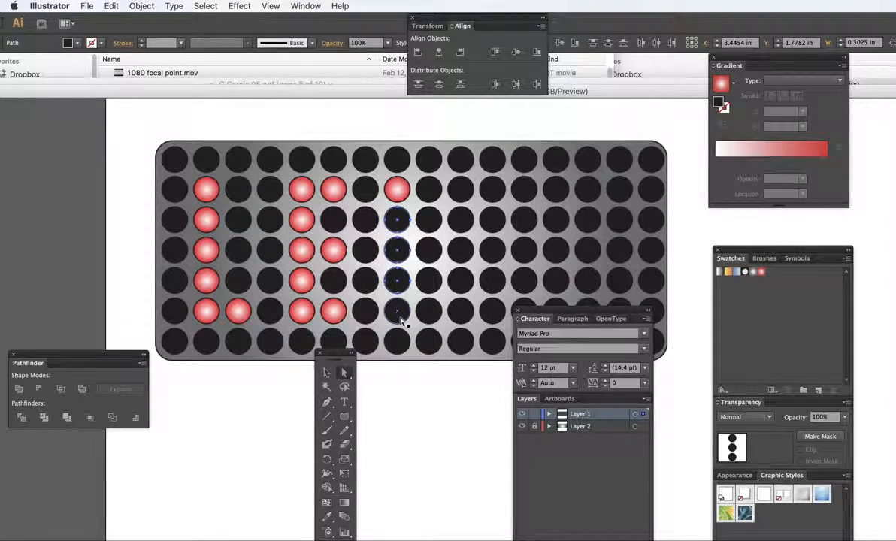
pyautogui.press('super+d')
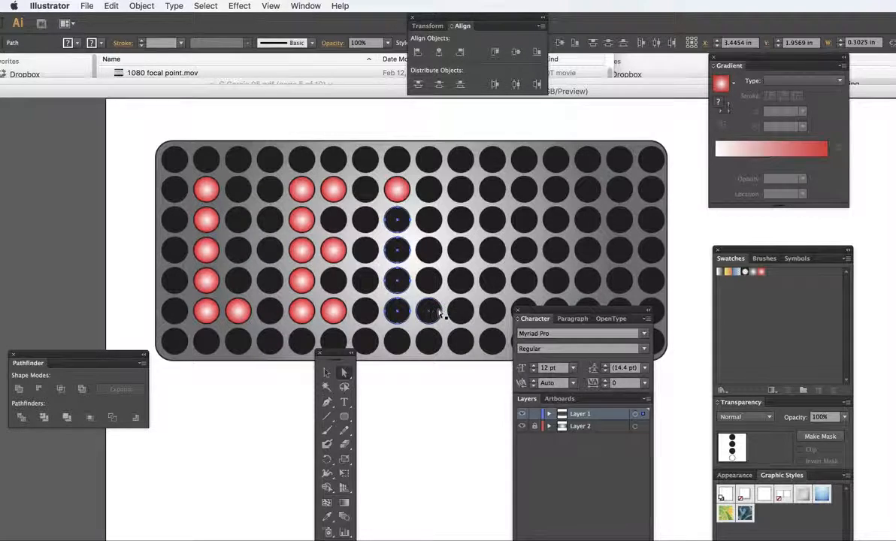
pyautogui.click(760, 272)
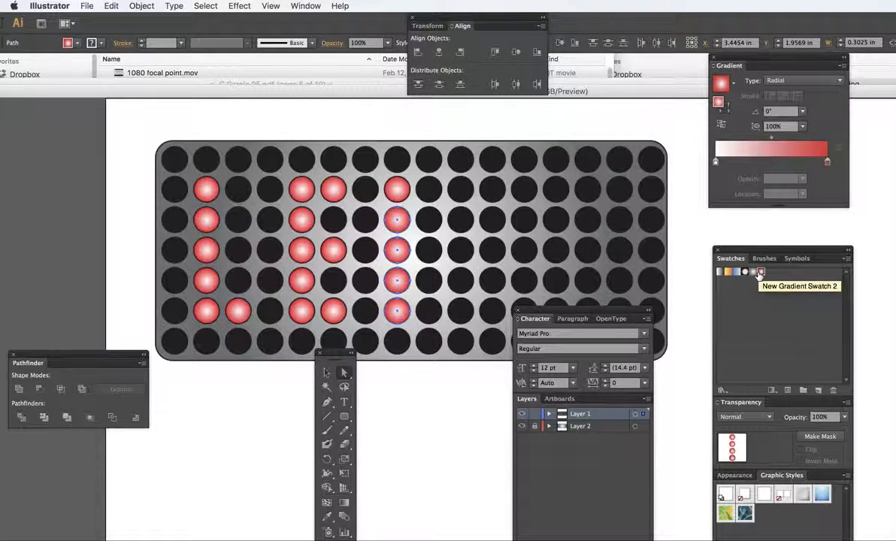
# - Move the layer list below the artwork and fill the seventh column's circles in rows two and six with the red gradient swatch
pyautogui.moveTo(548, 311); pyautogui.dragTo(524, 387)
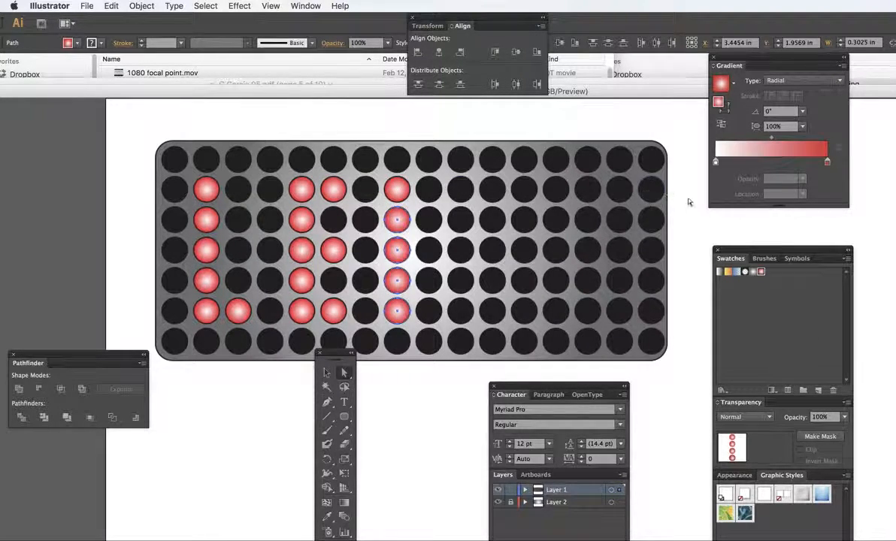
pyautogui.click(364, 193)
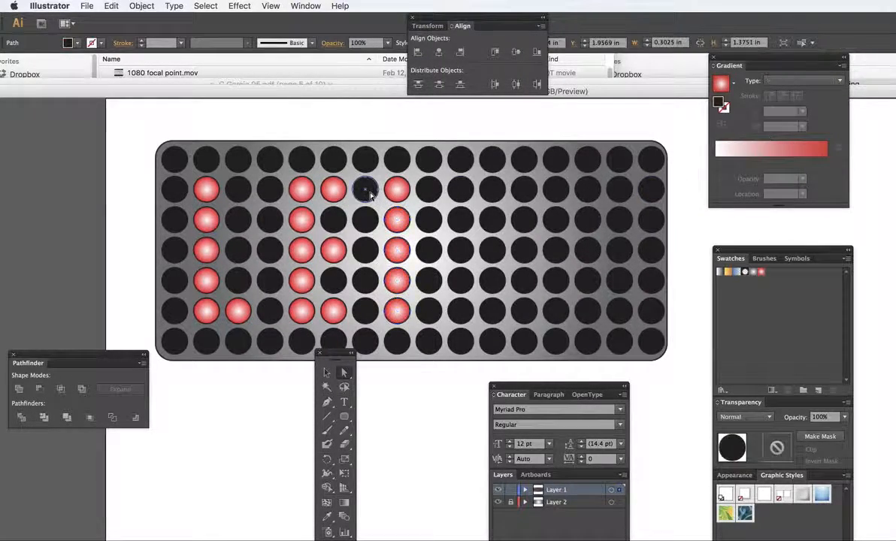
pyautogui.click(761, 273)
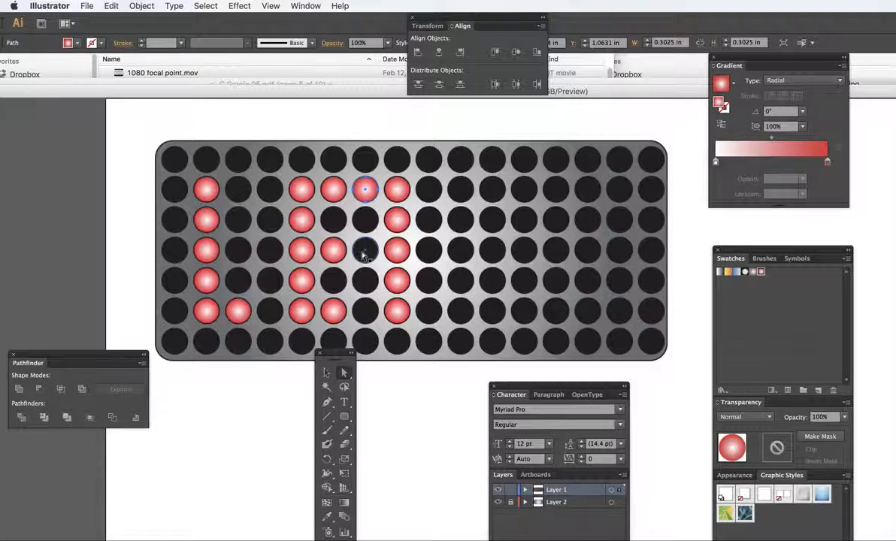
pyautogui.click(367, 315)
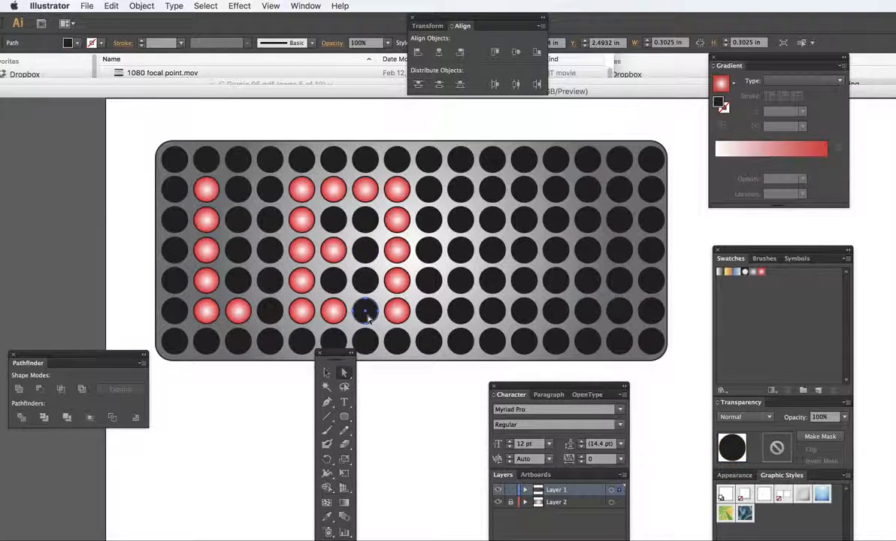
pyautogui.click(762, 273)
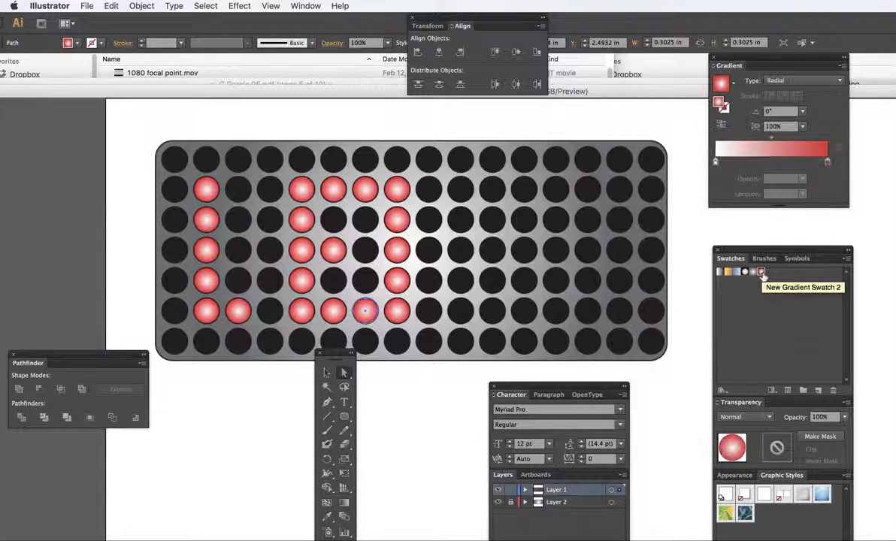
# - Turn the five lit circles in rows two to six of the eighth column back to solid black
pyautogui.click(396, 192)
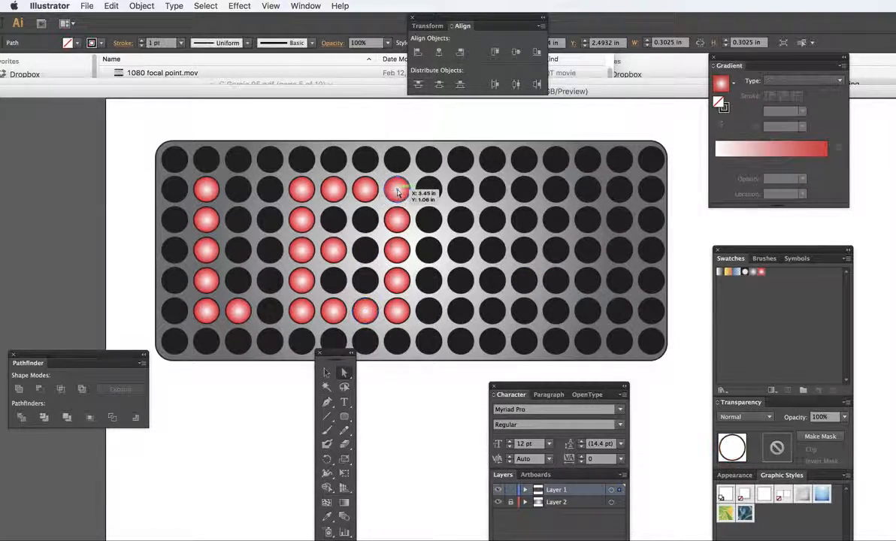
pyautogui.keyDown('shift'); pyautogui.click(397, 229); pyautogui.keyUp('shift')
pyautogui.keyDown('shift'); pyautogui.click(396, 251); pyautogui.keyUp('shift')
pyautogui.keyDown('shift'); pyautogui.click(398, 281); pyautogui.keyUp('shift')
pyautogui.keyDown('shift'); pyautogui.click(398, 307); pyautogui.keyUp('shift')
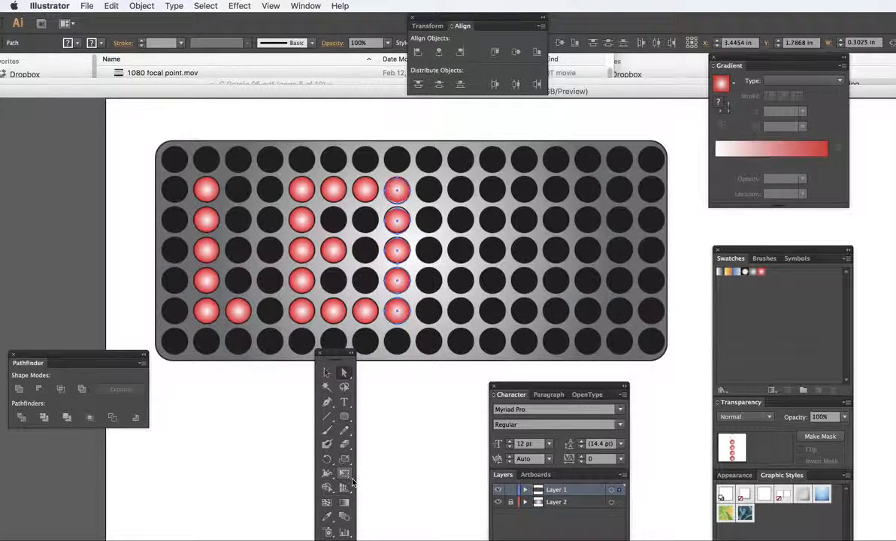
pyautogui.click(326, 540)
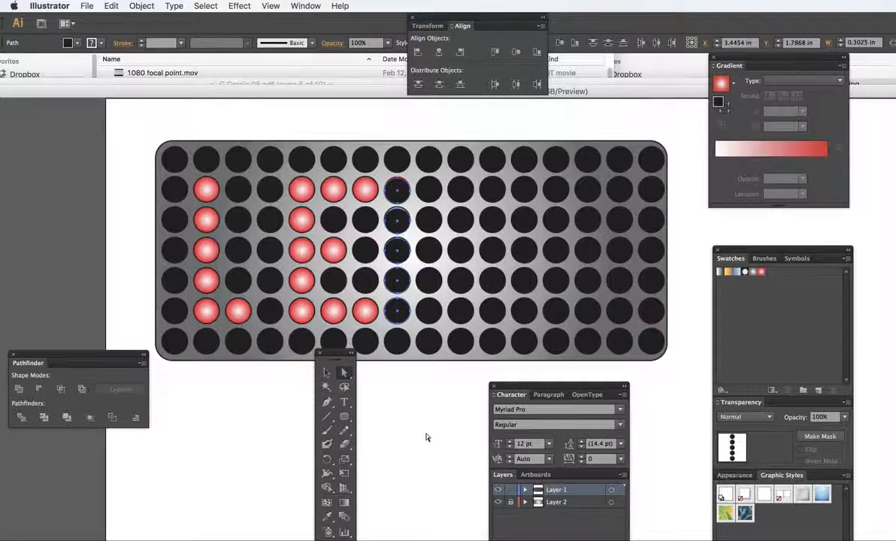
pyautogui.click(426, 438)
# - Fill the circles in rows two to six of the ninth column with the red radial gradient and deselect them
pyautogui.click(433, 316)
pyautogui.keyDown('shift'); pyautogui.click(438, 282); pyautogui.keyUp('shift')
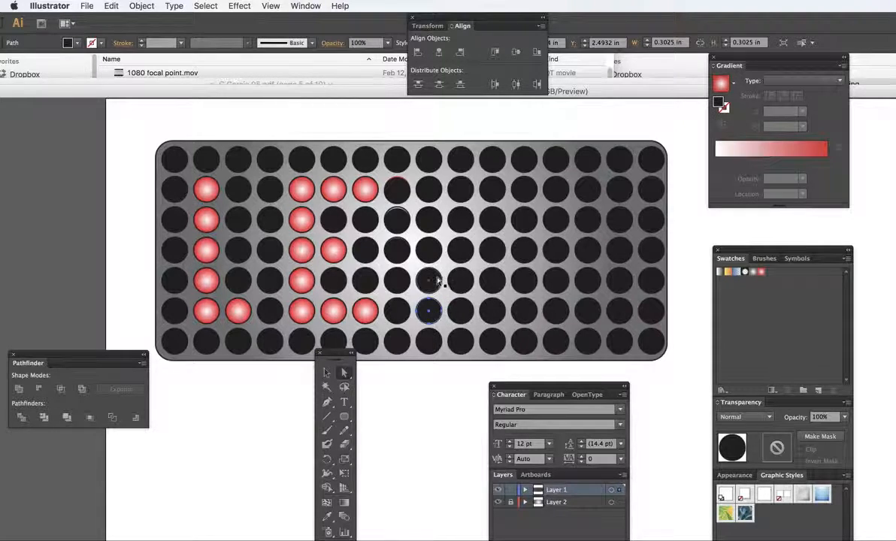
pyautogui.keyDown('shift'); pyautogui.click(433, 192); pyautogui.keyUp('shift')
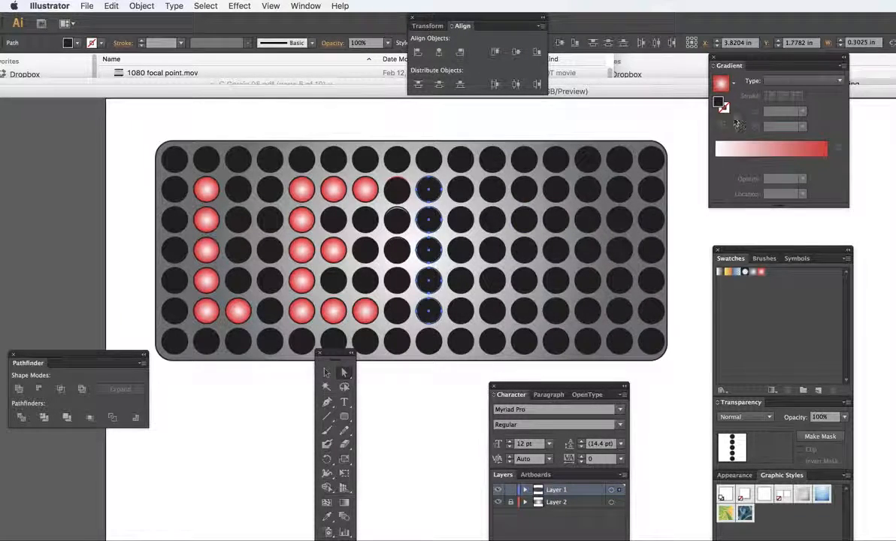
pyautogui.click(722, 84)
pyautogui.click(575, 129)
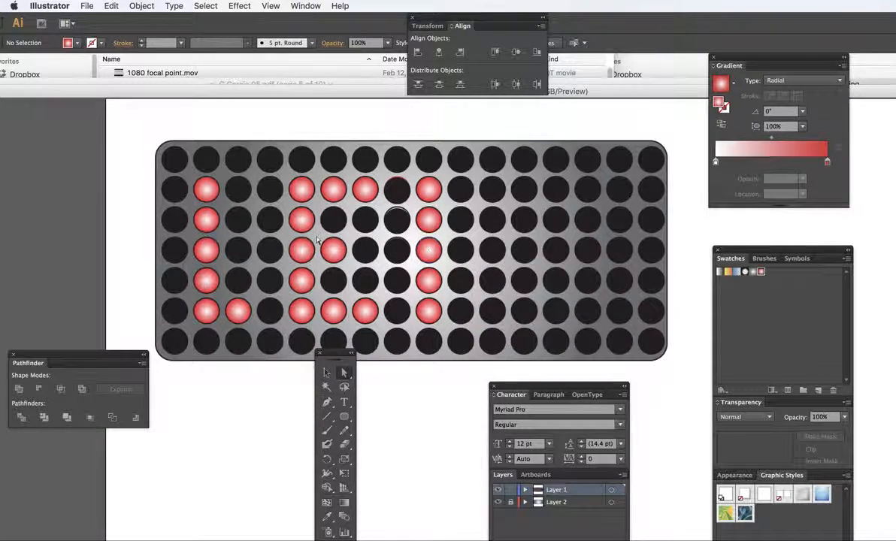
pyautogui.click(238, 6)
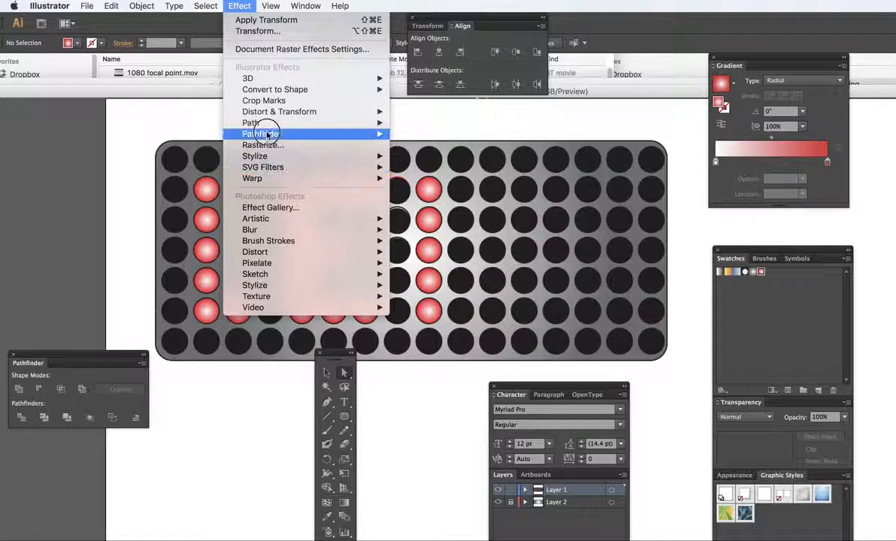
pyautogui.moveTo(271, 118)
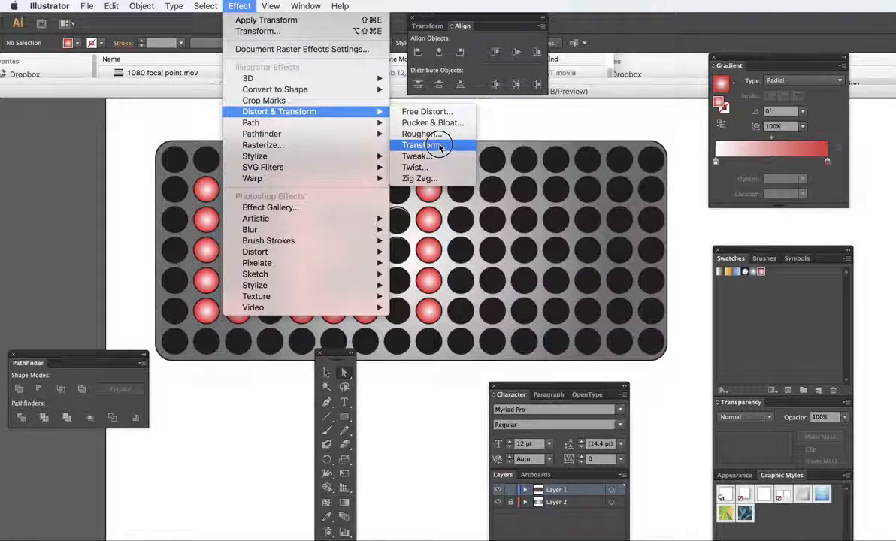
pyautogui.click(149, 129)
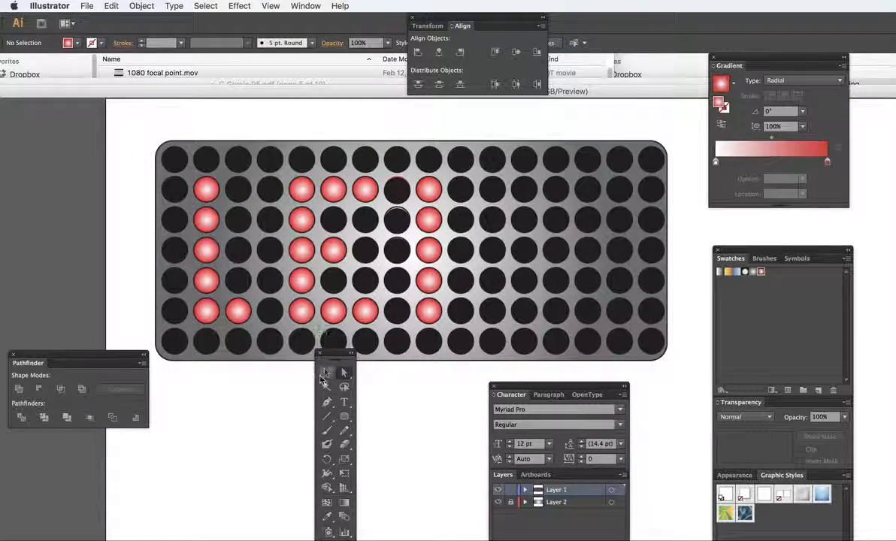
# - Copy the lowest row of circles about 0.38 in downward and repeat the copy twice to add three more rows
pyautogui.click(181, 348)
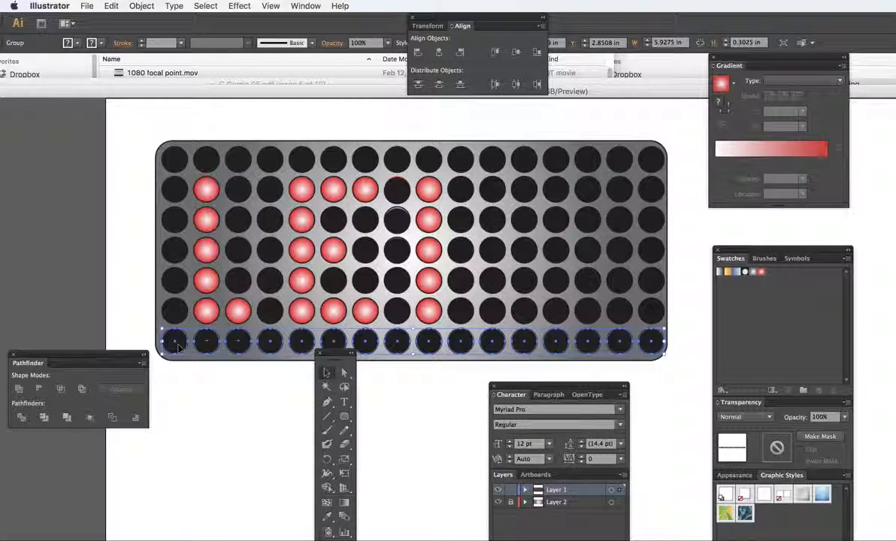
pyautogui.moveTo(178, 346); pyautogui.dragTo(181, 382)
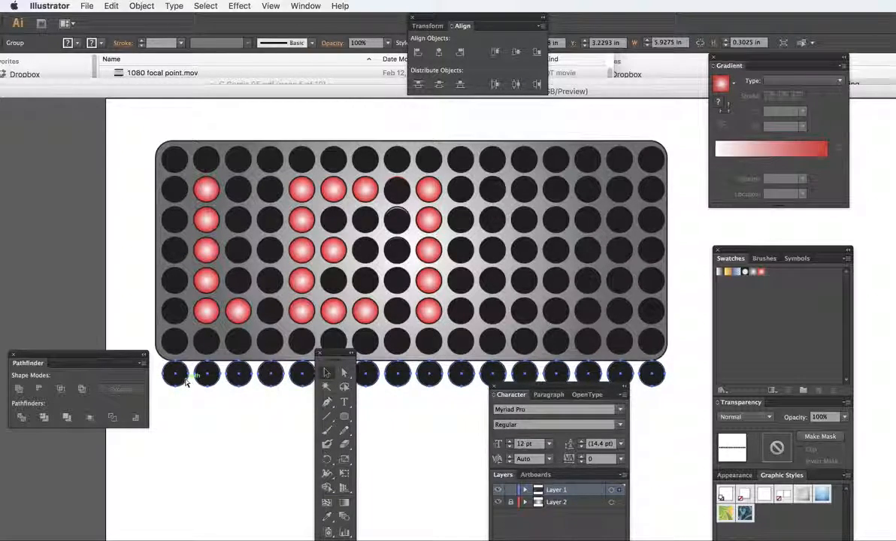
pyautogui.press('super+d')
pyautogui.press('super+d')
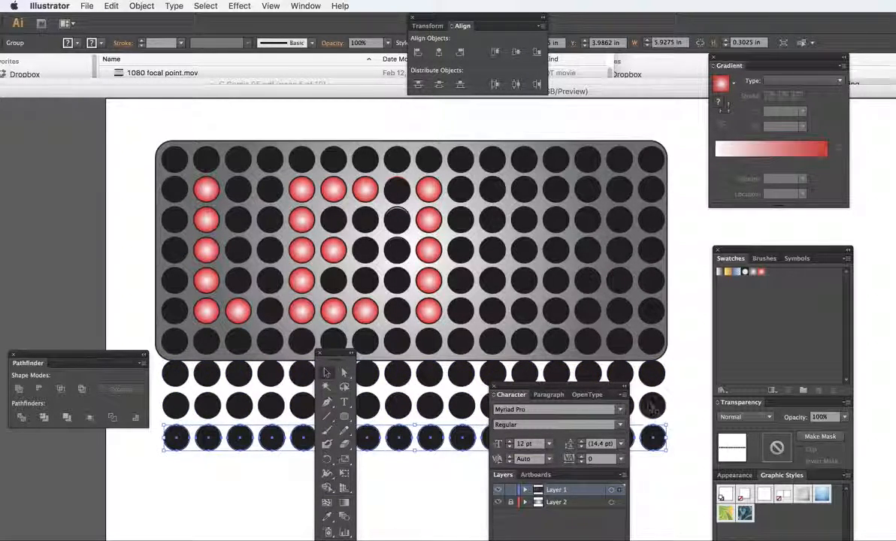
pyautogui.click(686, 387)
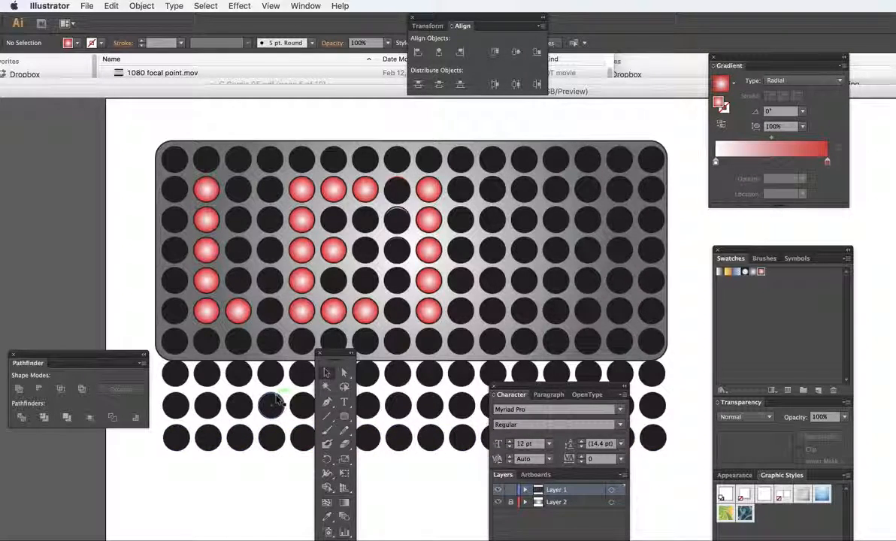